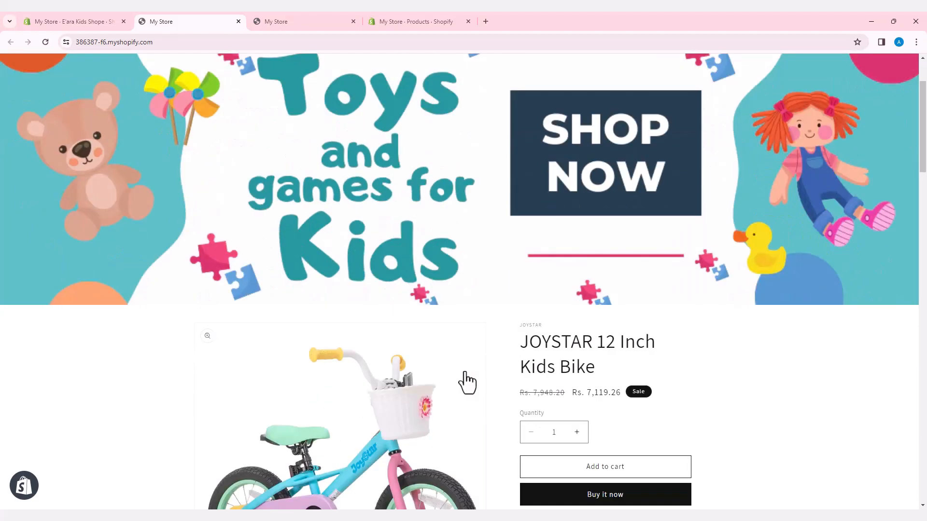
- Examine the kids store's JOYSTAR 12 Inch Kids Bike, Draw Everything, Benny Controls His Anger and Kids Bike pages
left_click(655, 344)
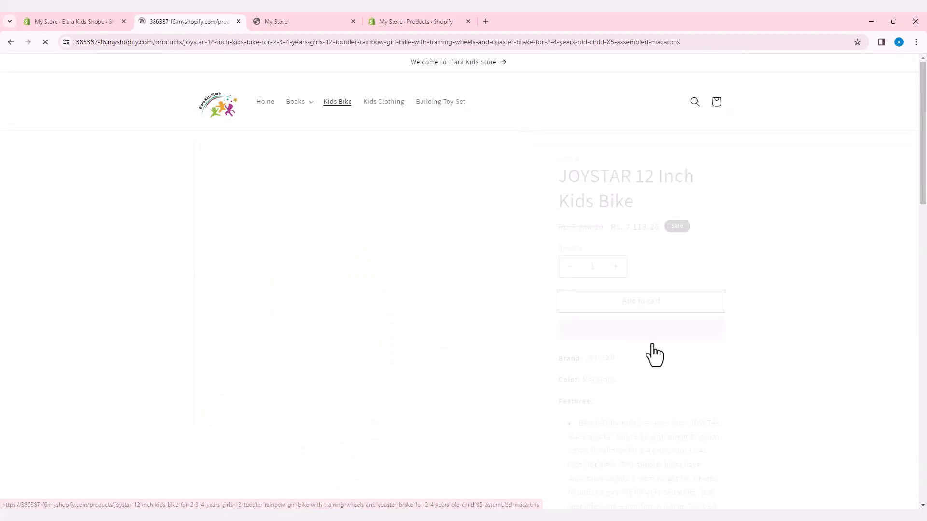
scroll(555, 333, "down", 12)
scroll(593, 330, "down", 10)
scroll(594, 330, "up", 15)
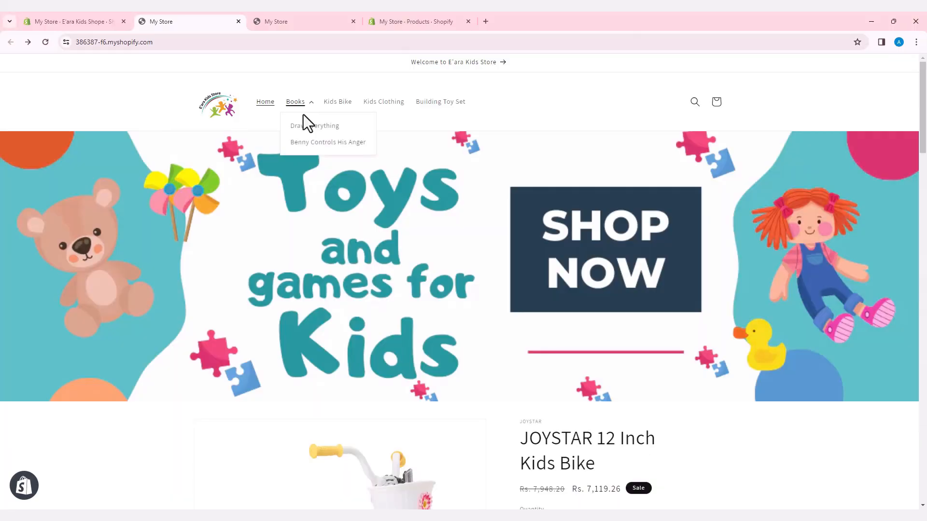
left_click(309, 126)
scroll(491, 337, "down", 7)
scroll(491, 337, "up", 8)
left_click(295, 96)
left_click(310, 142)
scroll(502, 302, "down", 10)
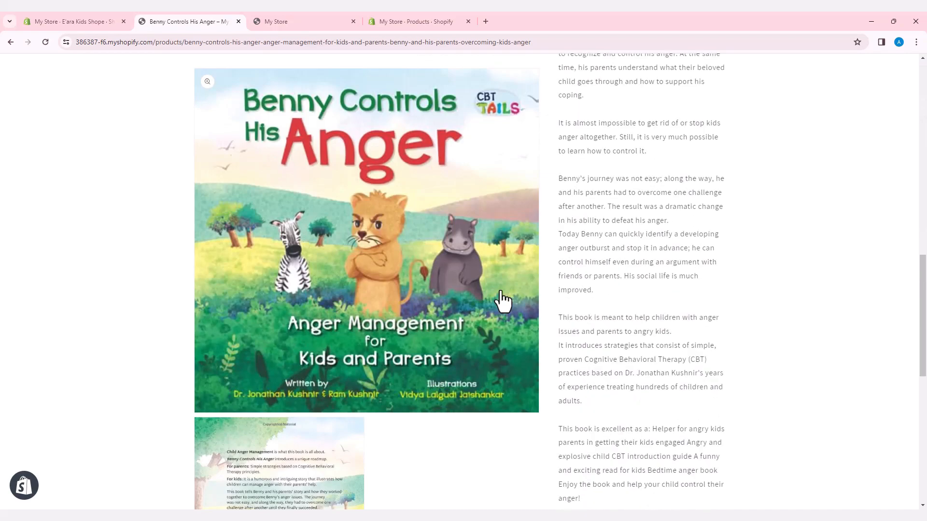
scroll(503, 300, "up", 10)
left_click(343, 104)
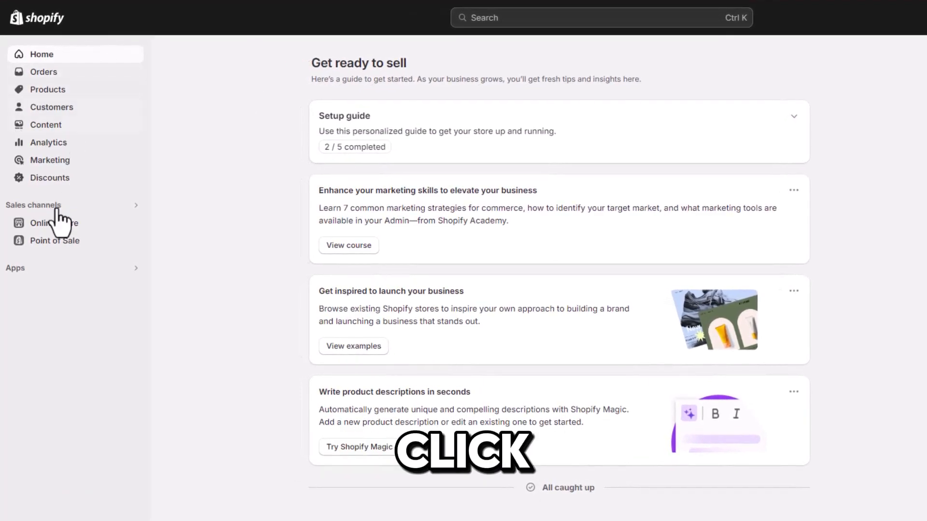
- Open the Dawn theme for customizing and set the announcement to "Welcome to E'ara Kids Store", linked to Benny Controls His Anger
left_click(99, 225)
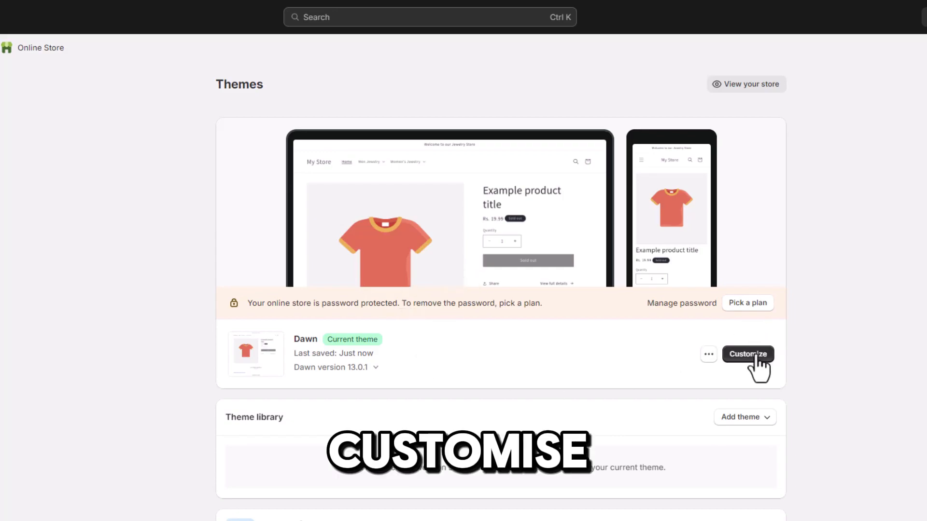
left_click(748, 357)
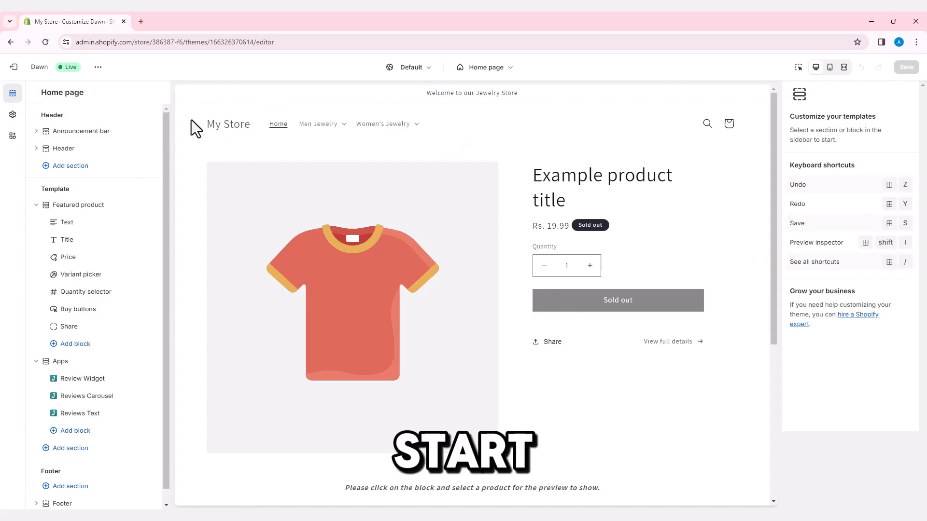
left_click(76, 132)
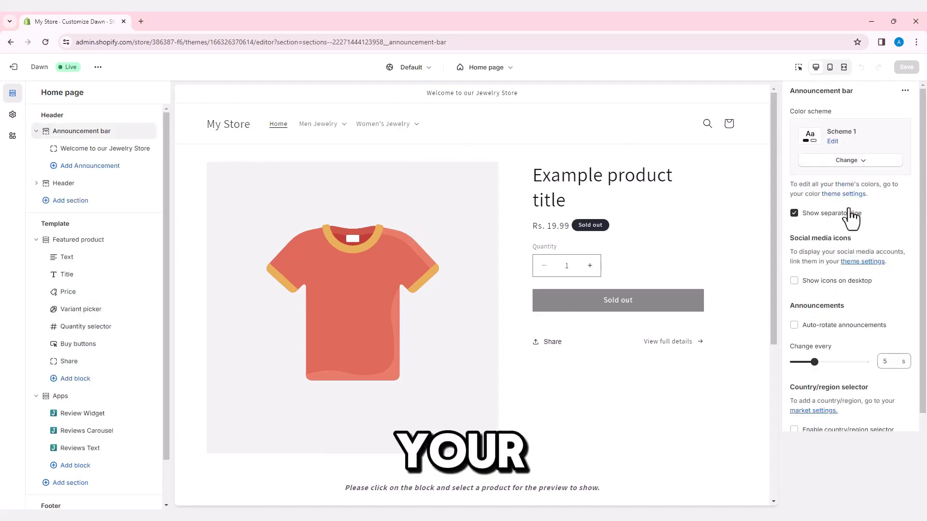
left_click(93, 155)
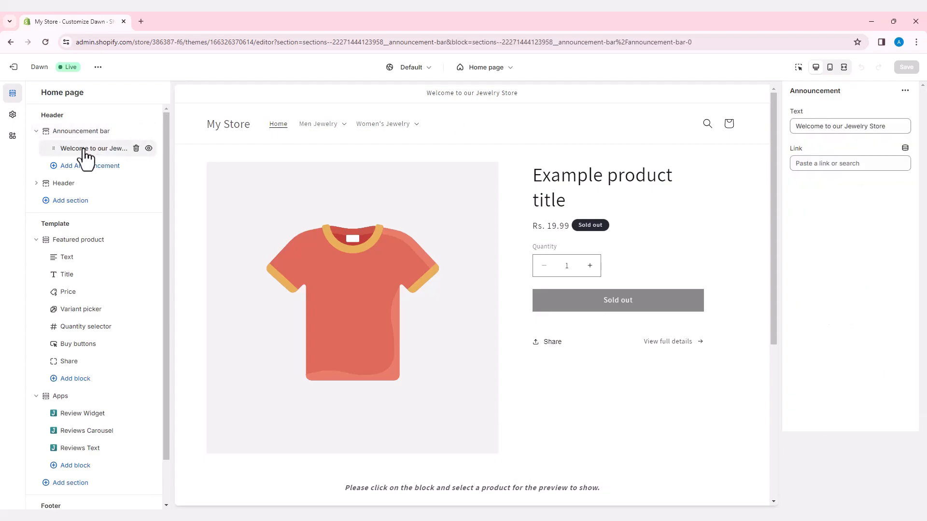
type("E")
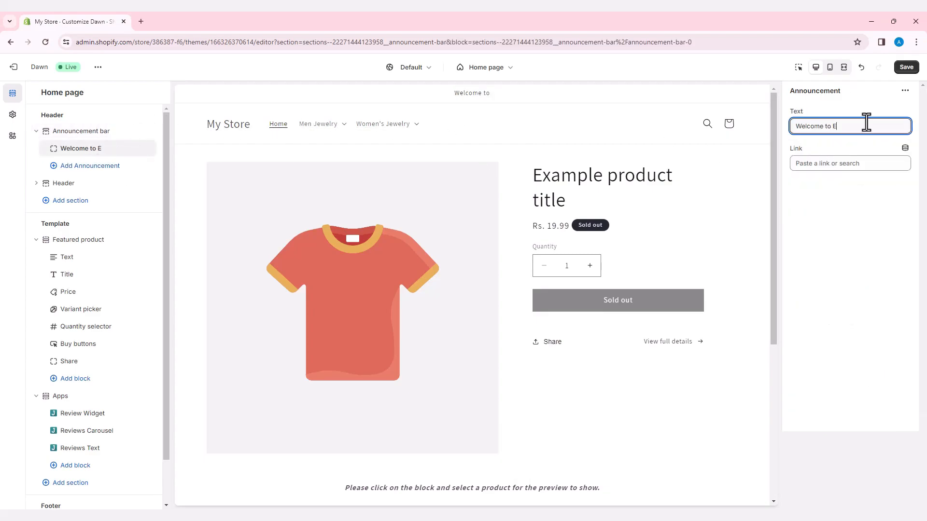
type("'ara")
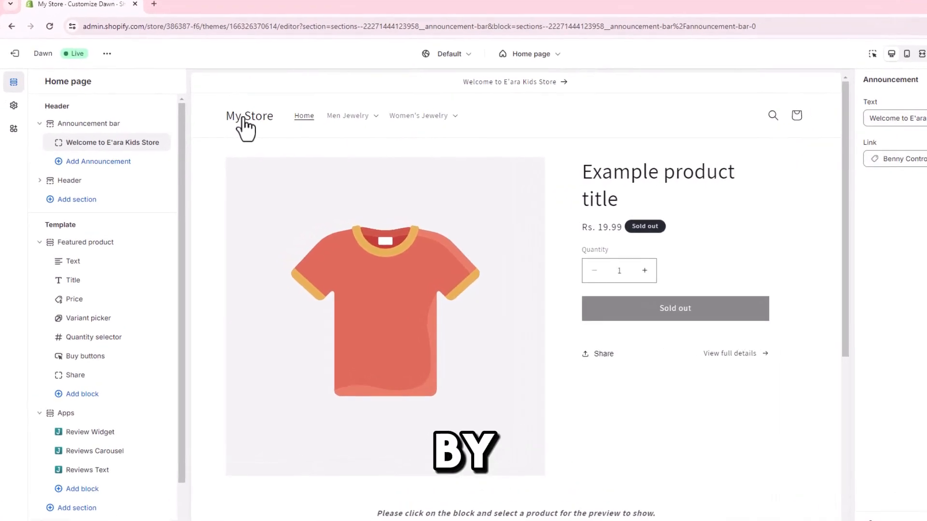
- Set the store logo in the theme settings to the E_ara_Kids_Store PNG from the store library
left_click(14, 106)
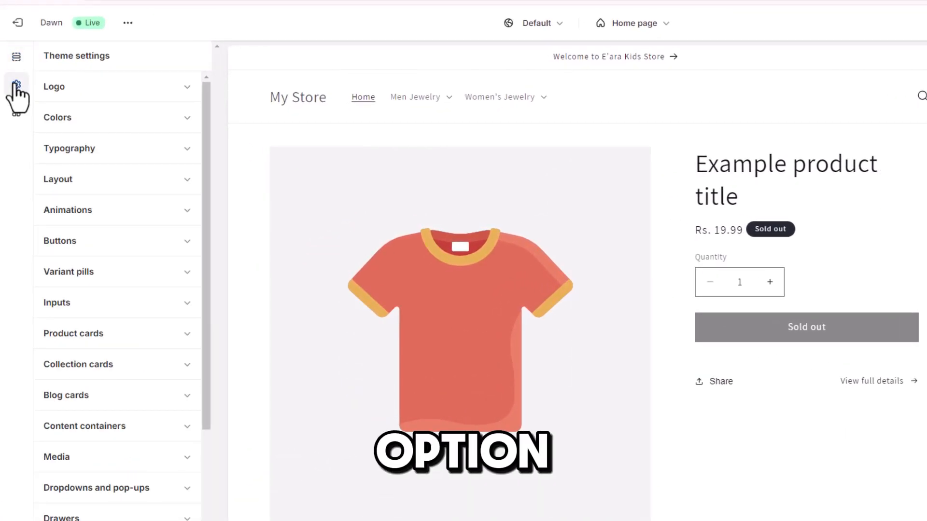
left_click(63, 90)
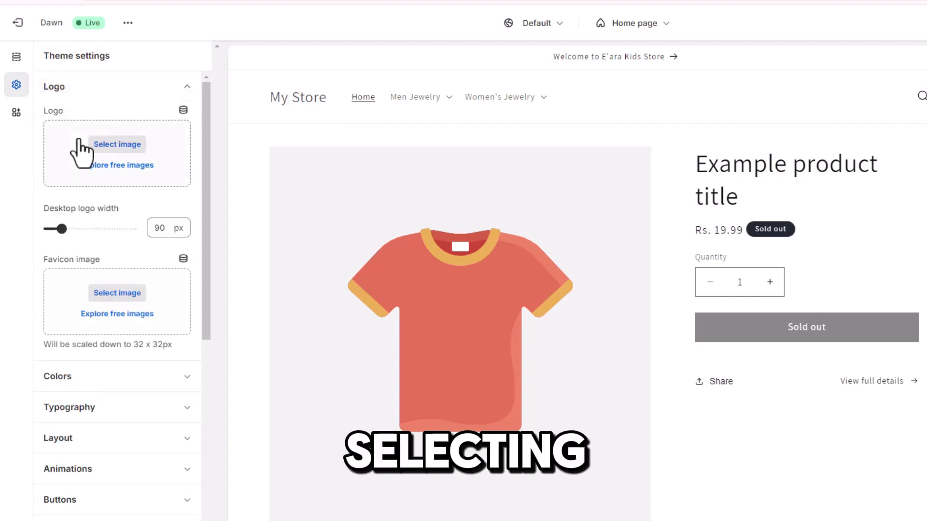
left_click(110, 147)
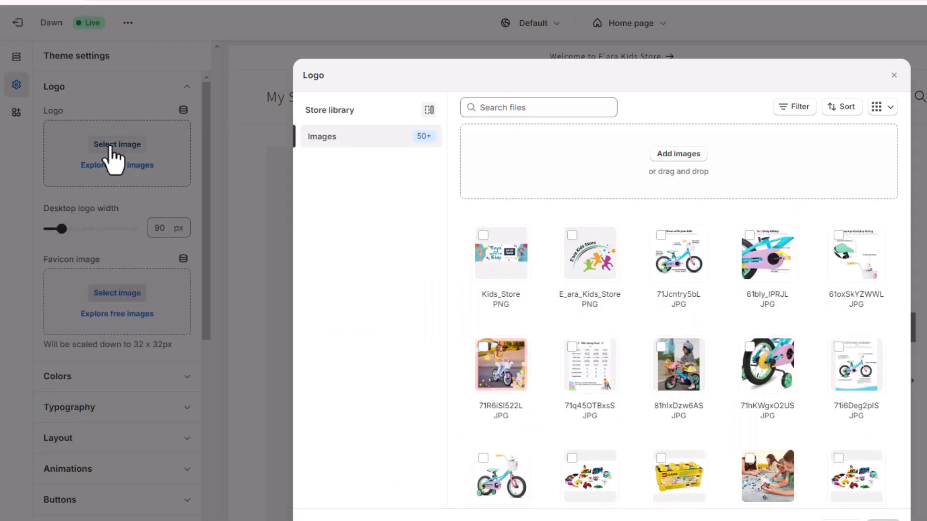
left_click(573, 246)
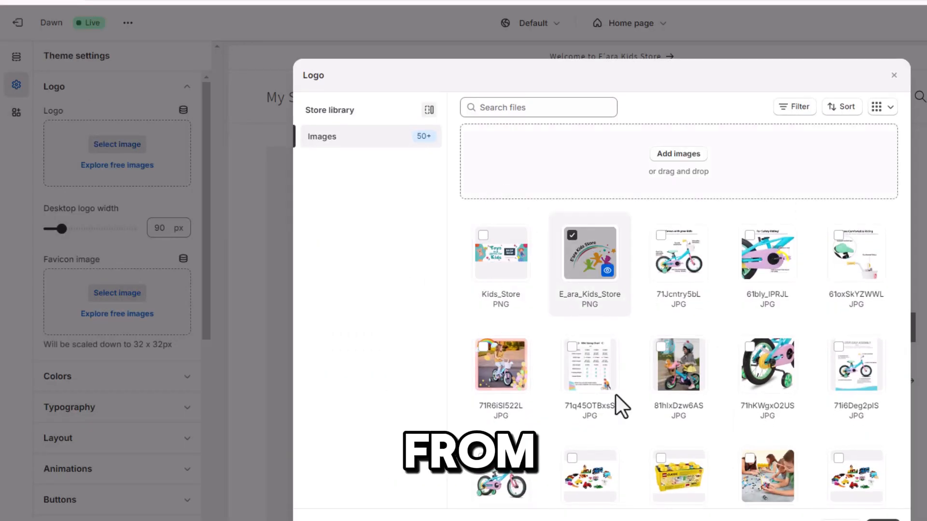
left_click(882, 519)
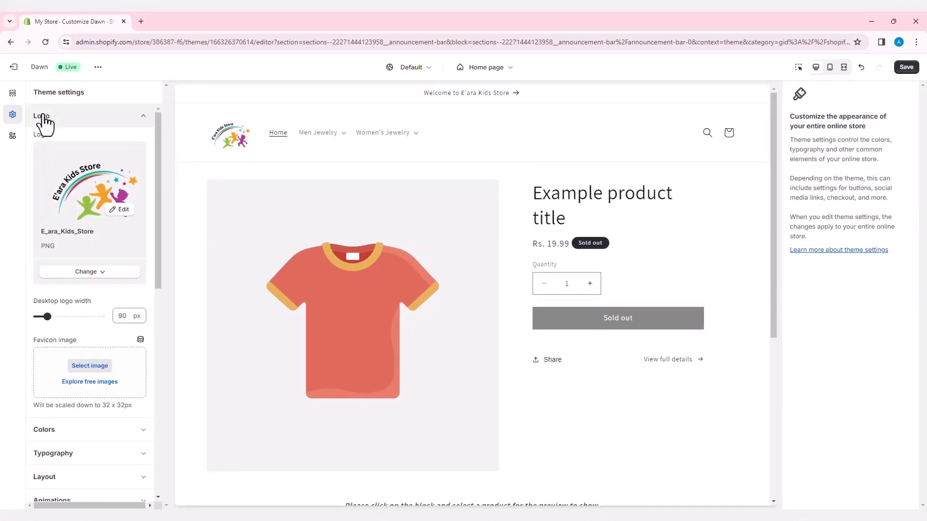
- Add an Image banner section above the Featured product section, with the Kids_Store PNG as its first image
left_click(13, 94)
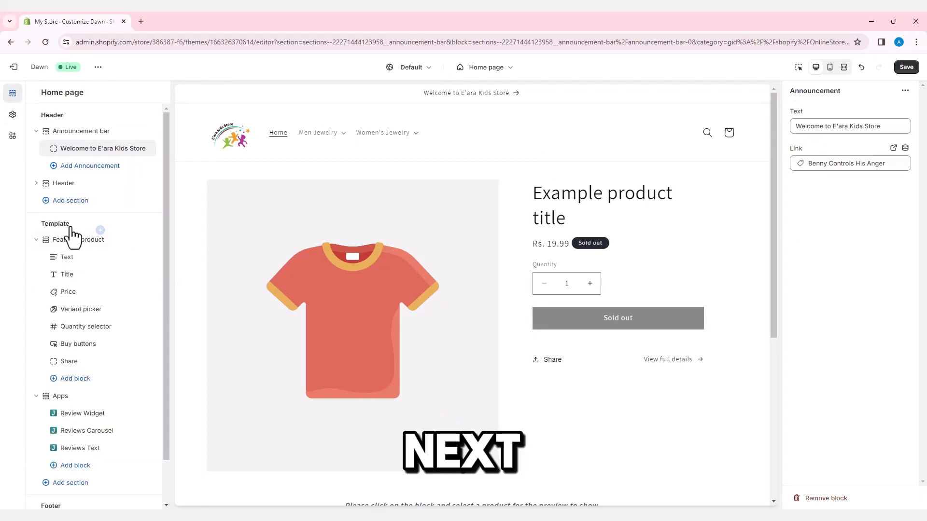
left_click(100, 230)
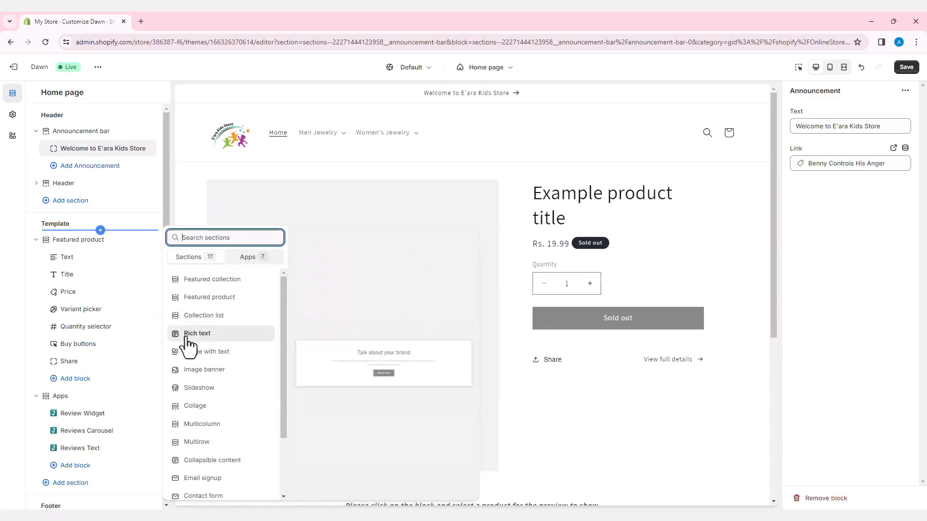
left_click(206, 372)
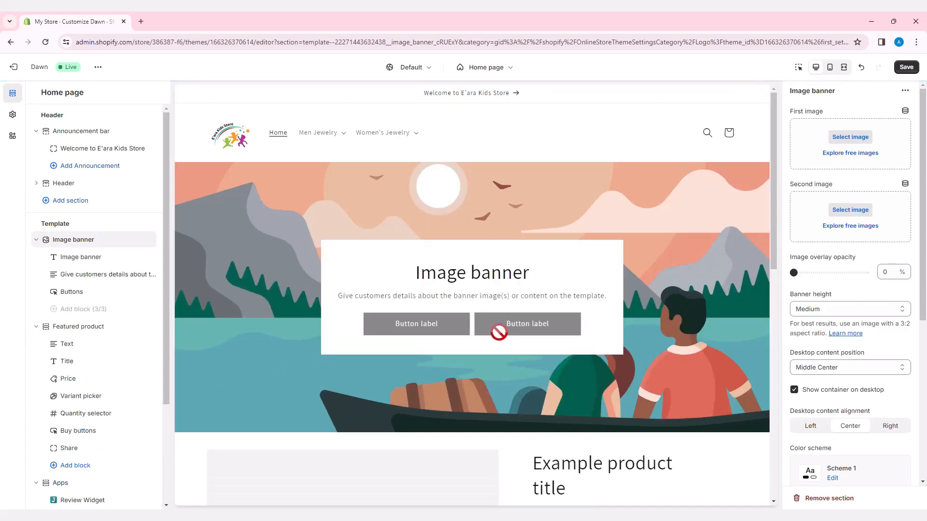
left_click(841, 139)
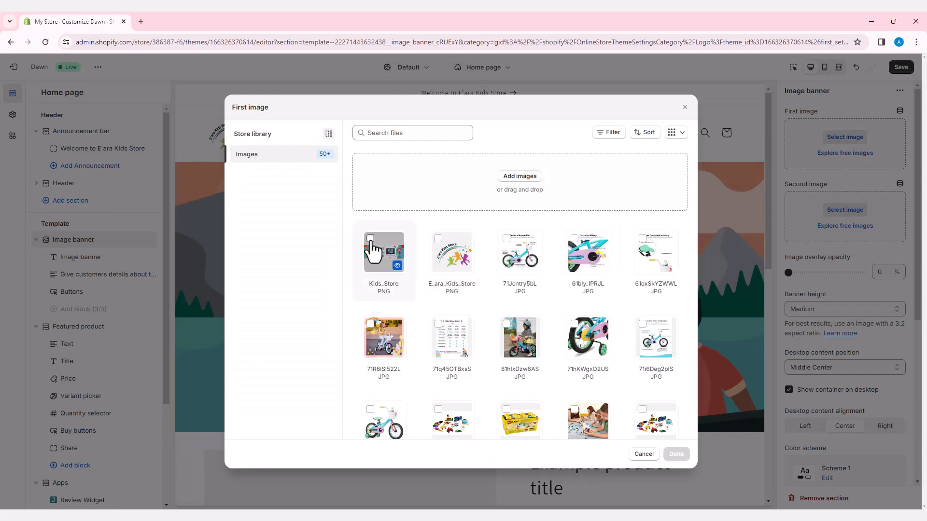
left_click(669, 459)
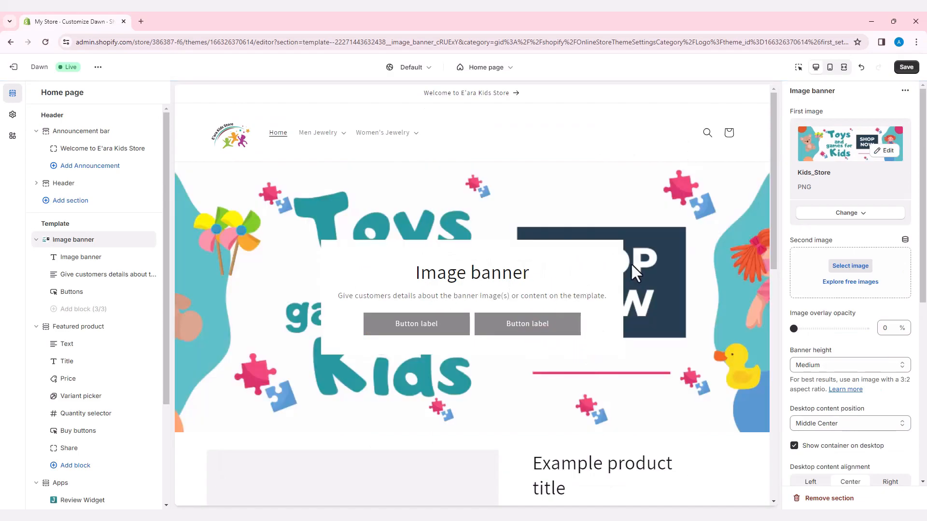
- Remove the heading, text and buttons blocks from the image banner so only the picture is left
left_click(90, 276)
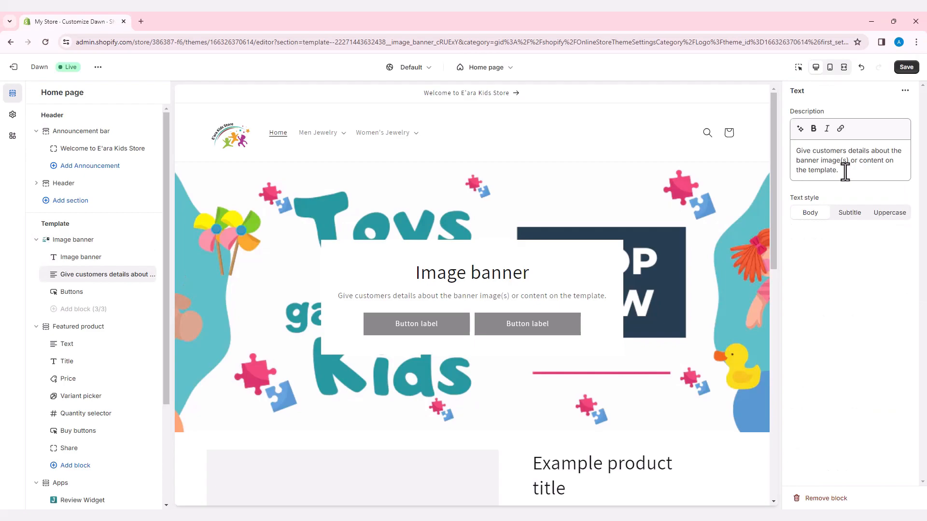
key("ctrl+a")
key("BackSpace")
left_click(136, 257)
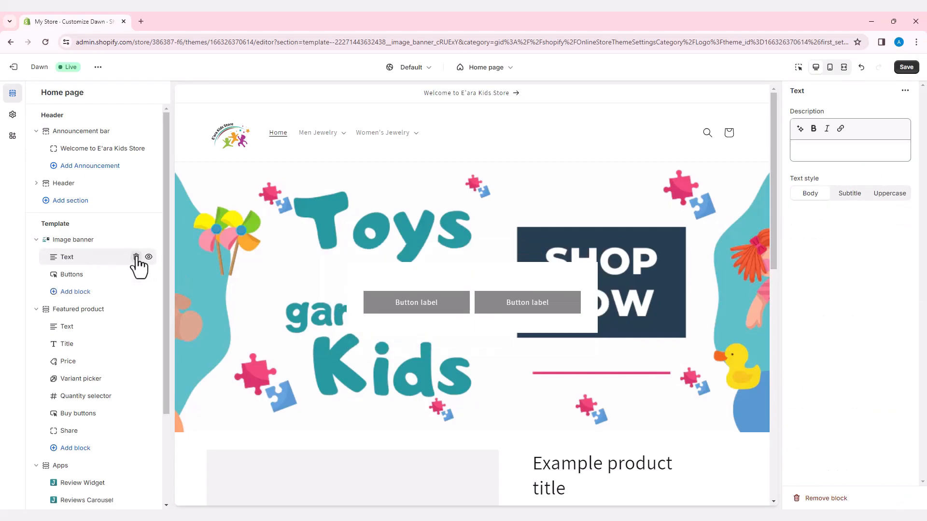
left_click(136, 257)
left_click(136, 257)
- Add a Collage section between the Featured product and Apps sections and clear its heading
scroll(433, 273, "down", 1)
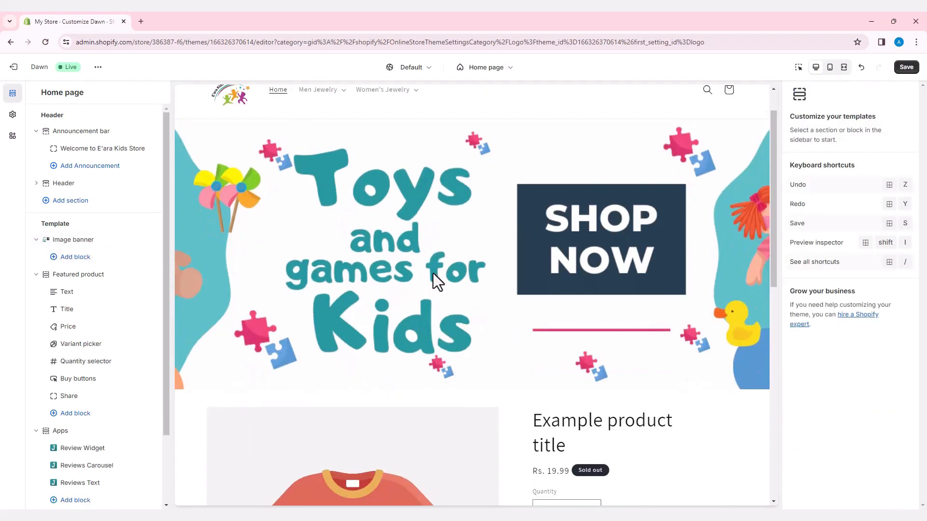
scroll(457, 266, "down", 3)
scroll(456, 267, "down", 1)
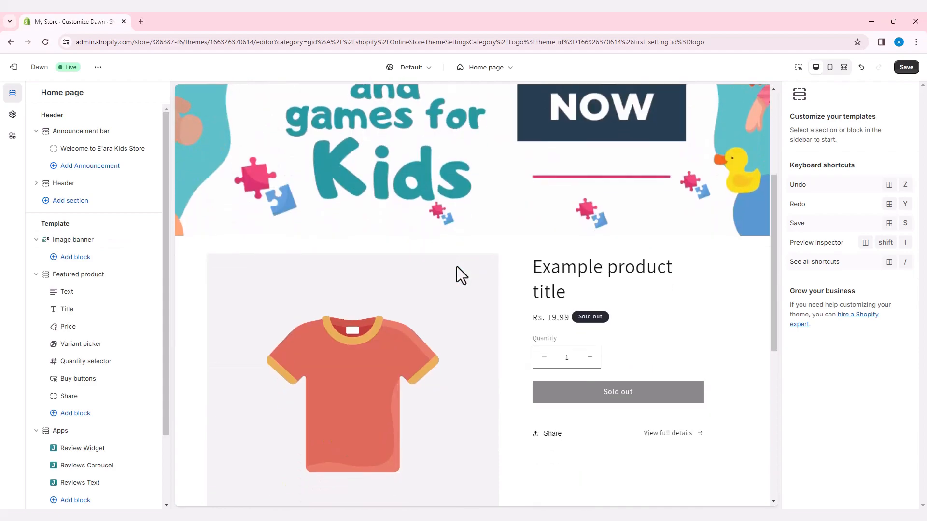
scroll(456, 266, "down", 2)
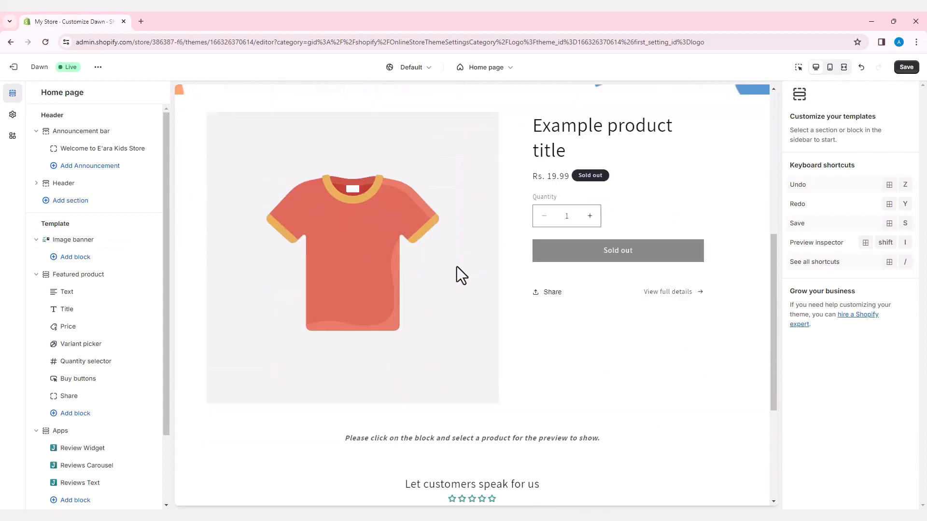
left_click(445, 257)
scroll(74, 421, "down", 1)
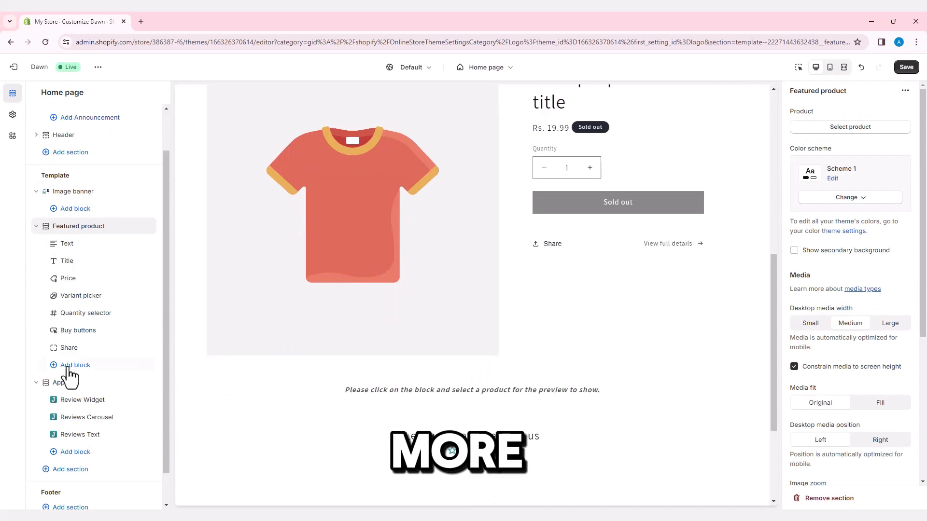
left_click(100, 373)
left_click(201, 410)
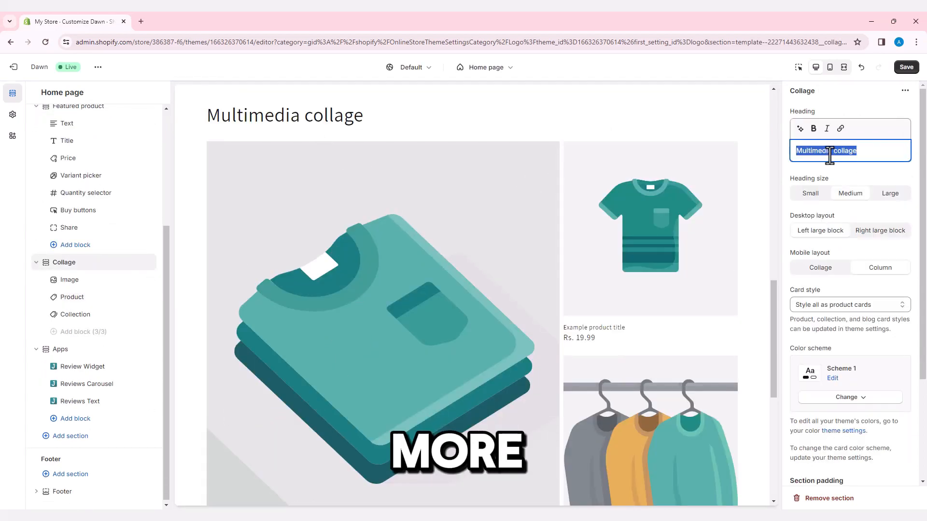
triple_click(827, 150)
key("BackSpace")
- Set the collage's image block to the 71R6iSI522L picture of a girl riding a bike
left_click(72, 281)
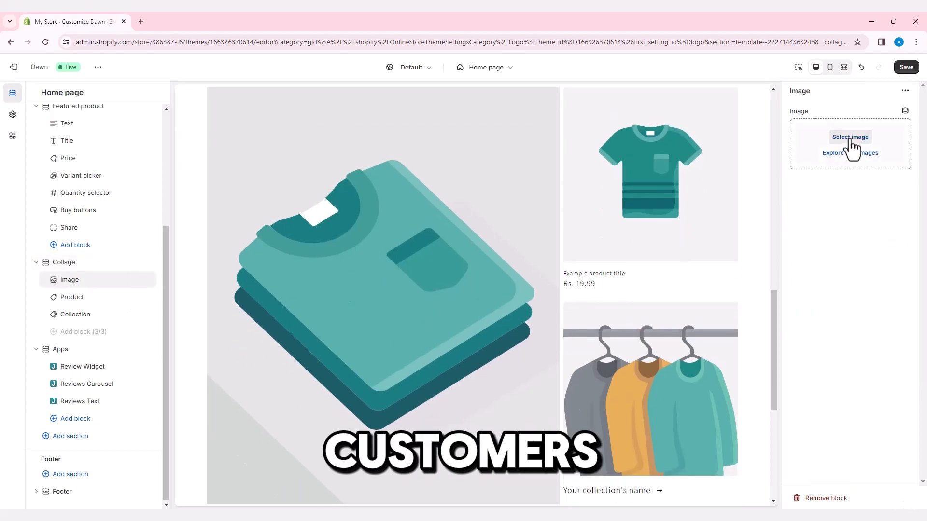
left_click(850, 138)
left_click(384, 338)
left_click(671, 456)
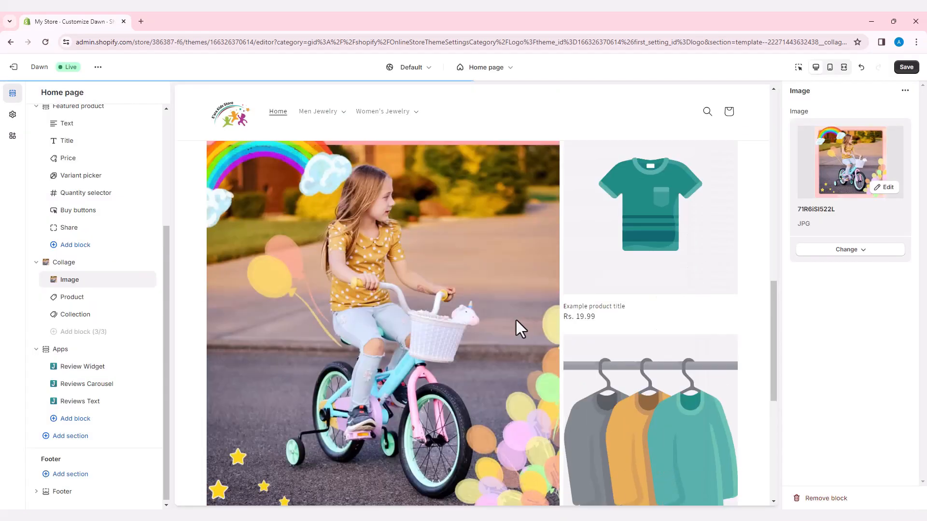
- Assign the Kids Toddler Baby Girl Fall Winter Clothes product to the collage's product block and show its second image on hover
left_click(80, 297)
left_click(844, 127)
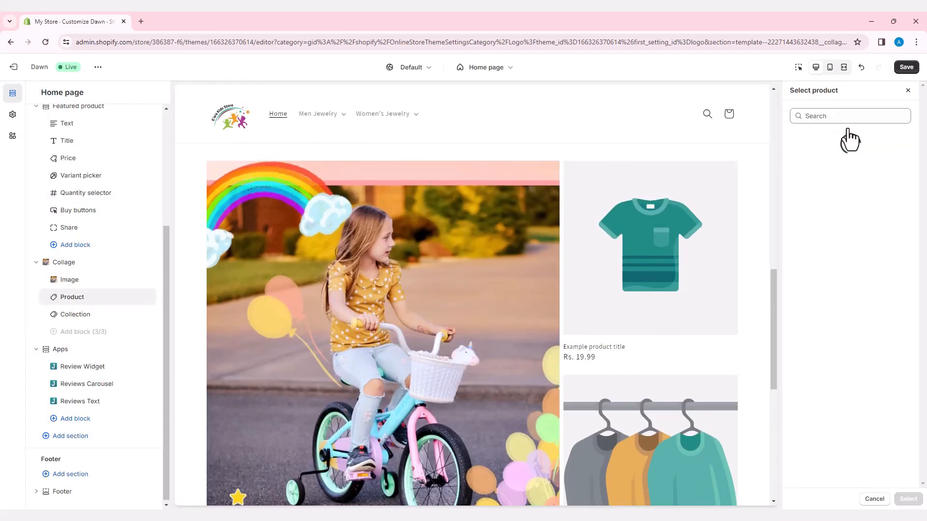
left_click(834, 377)
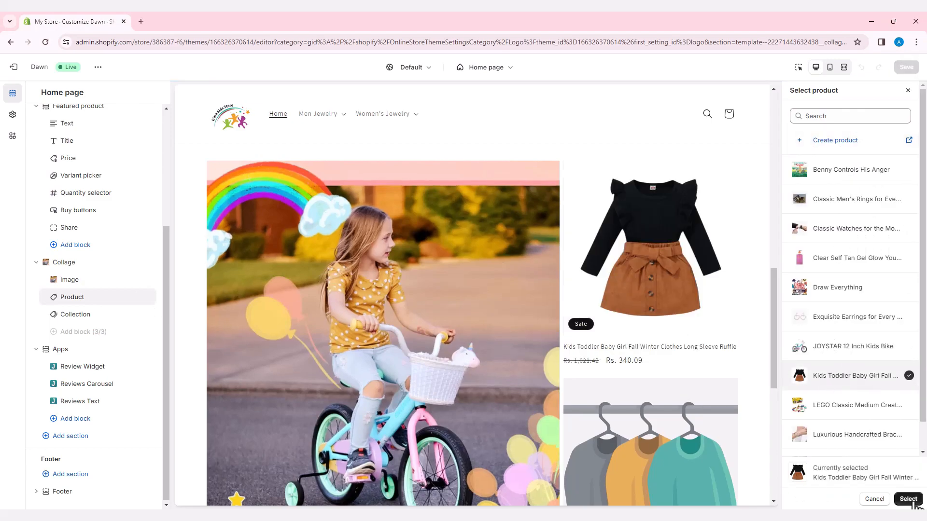
left_click(794, 211)
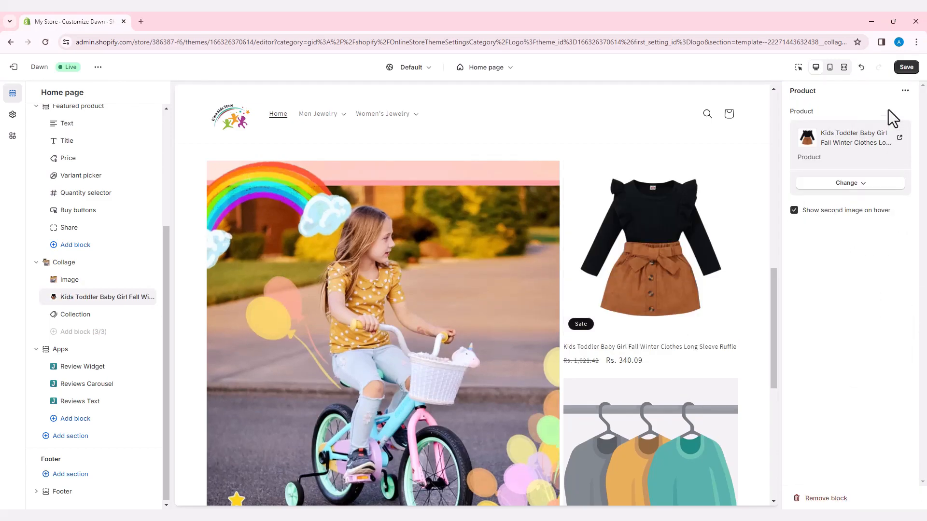
- Replace the collage's Collection block with a second Product block
left_click(136, 314)
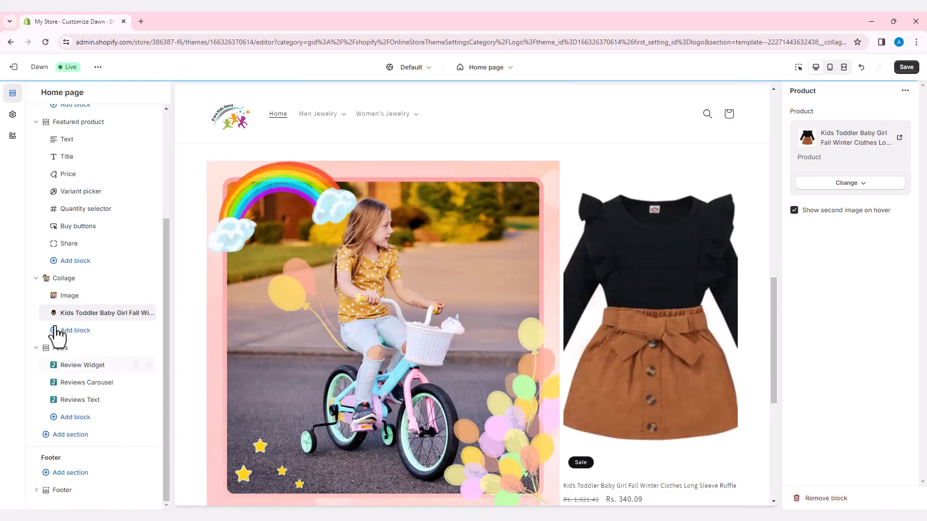
left_click(54, 330)
left_click(196, 391)
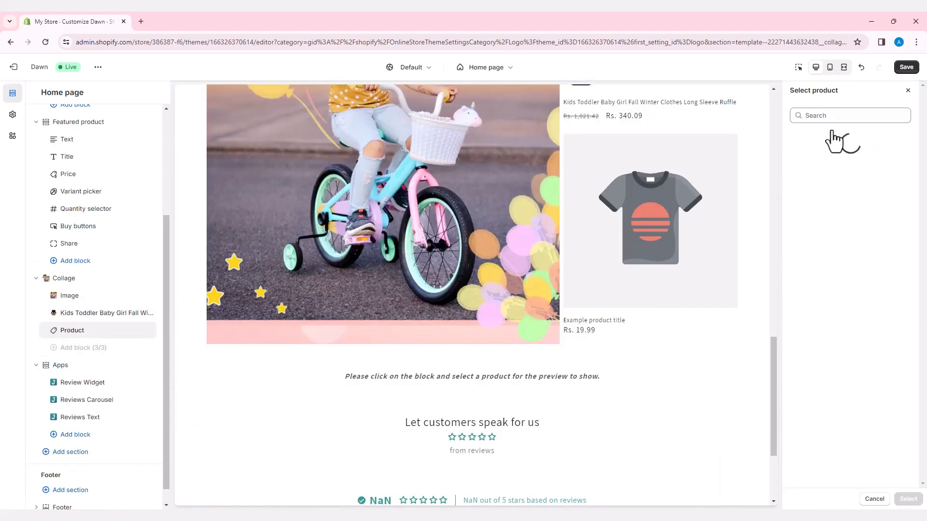
- Assign JOYSTAR 12 Inch Kids Bike to the new product block, show its second image on hover, and save the theme
left_click(832, 129)
left_click(828, 348)
left_click(907, 499)
left_click(794, 211)
left_click(906, 67)
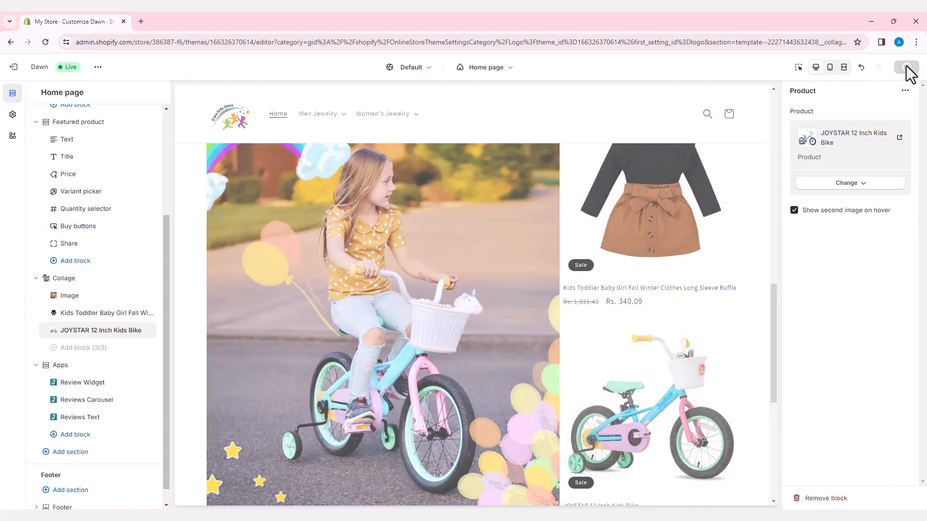
scroll(443, 283, "down", 4)
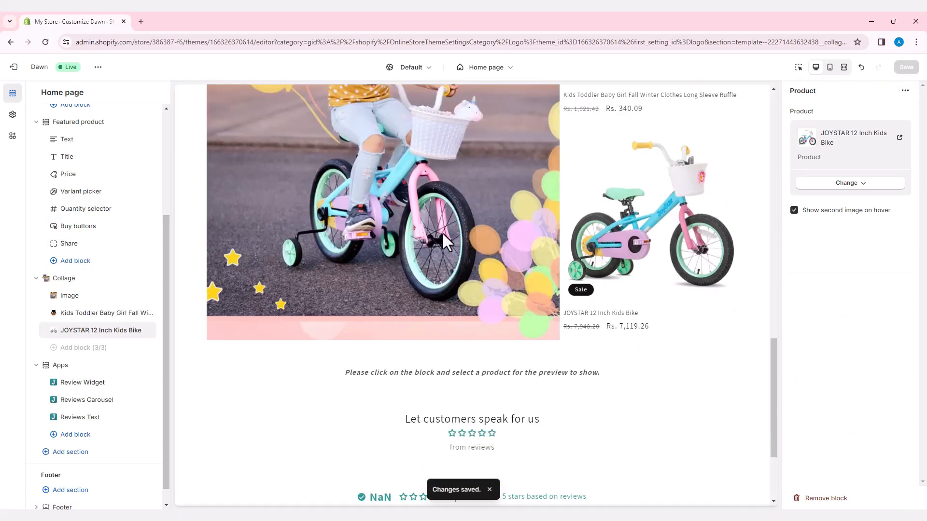
- Add a second Collage section below the existing collage and clear its heading
scroll(444, 241, "up", 12)
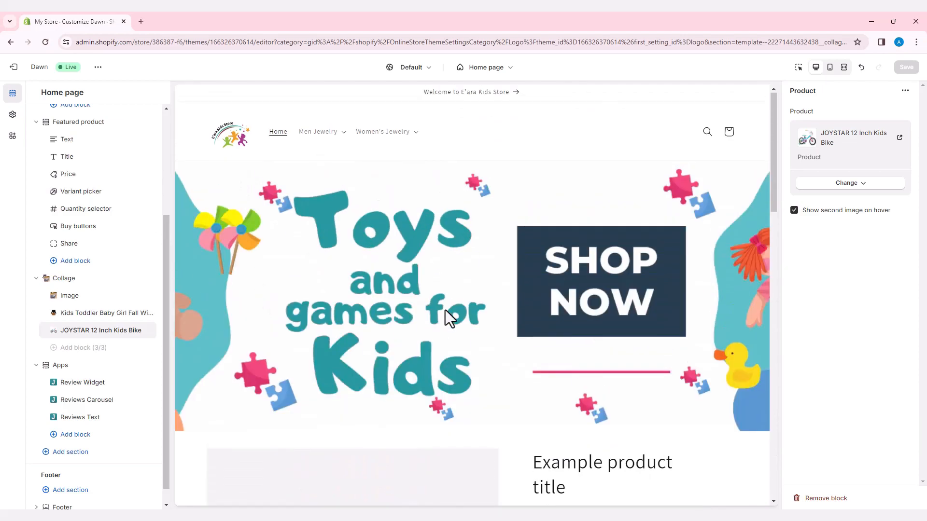
scroll(445, 310, "down", 12)
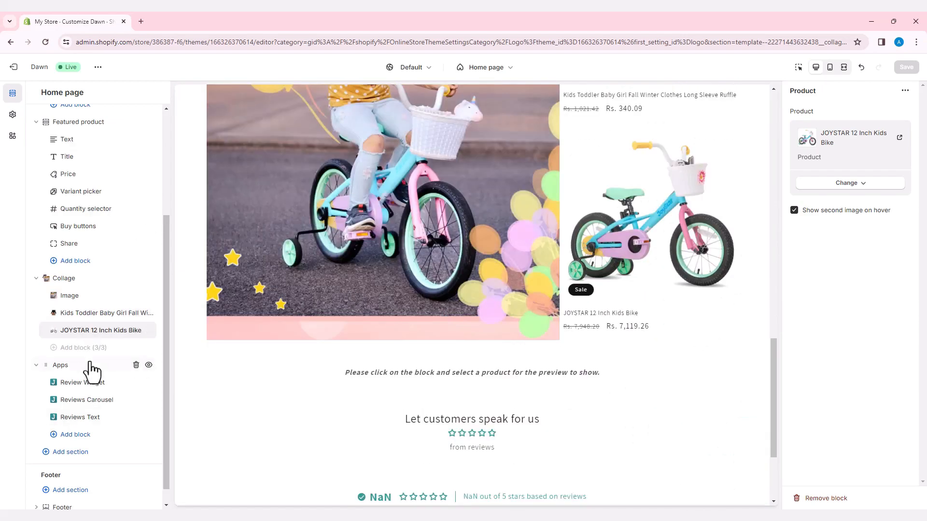
left_click(100, 357)
left_click(250, 424)
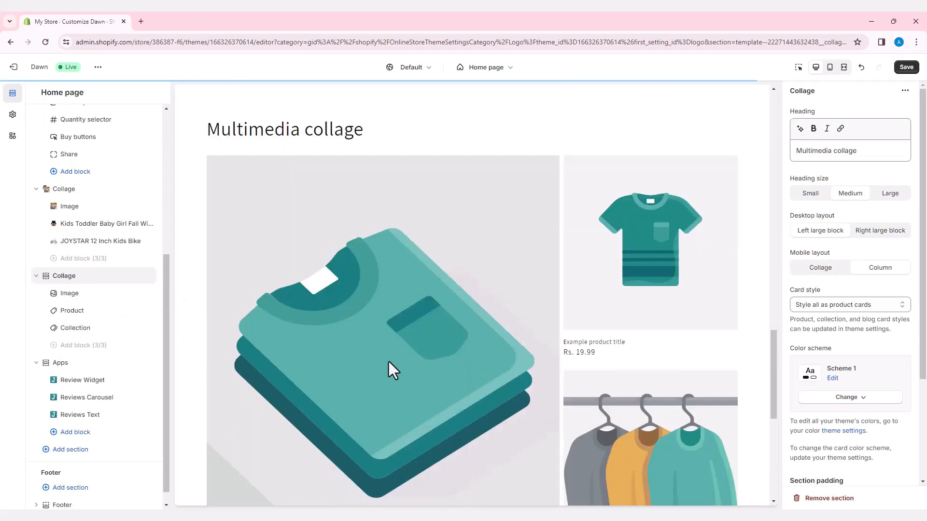
triple_click(837, 150)
key("BackSpace")
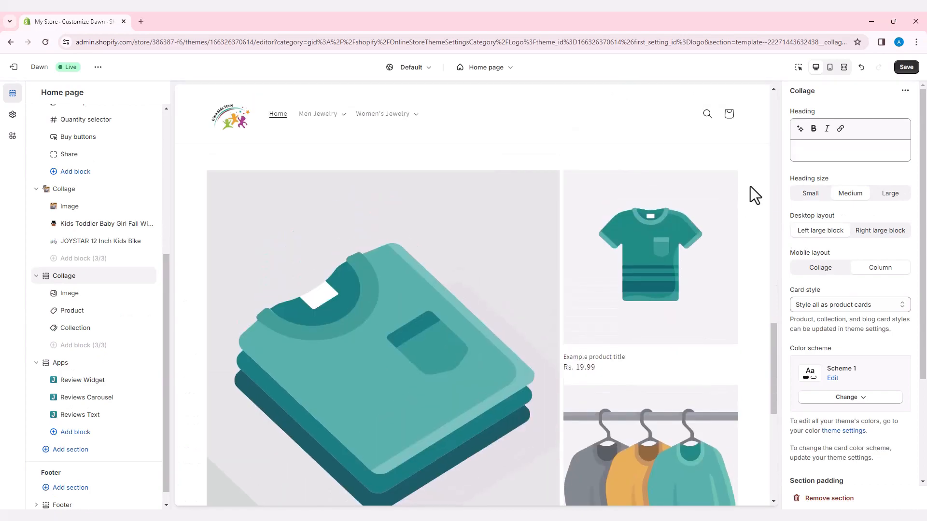
- Set the second collage's image block to the 71-BRkGkjAL picture of children playing with building bricks
left_click(76, 295)
left_click(844, 137)
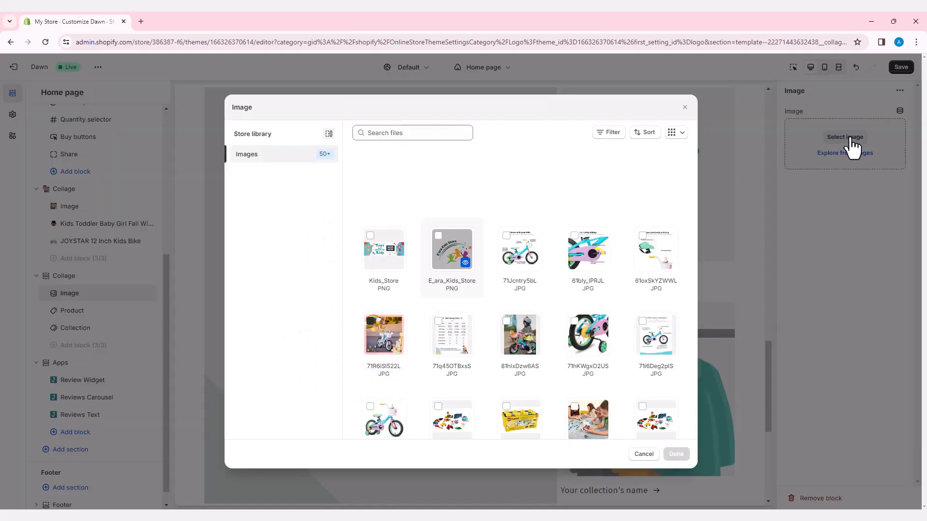
scroll(591, 334, "down", 2)
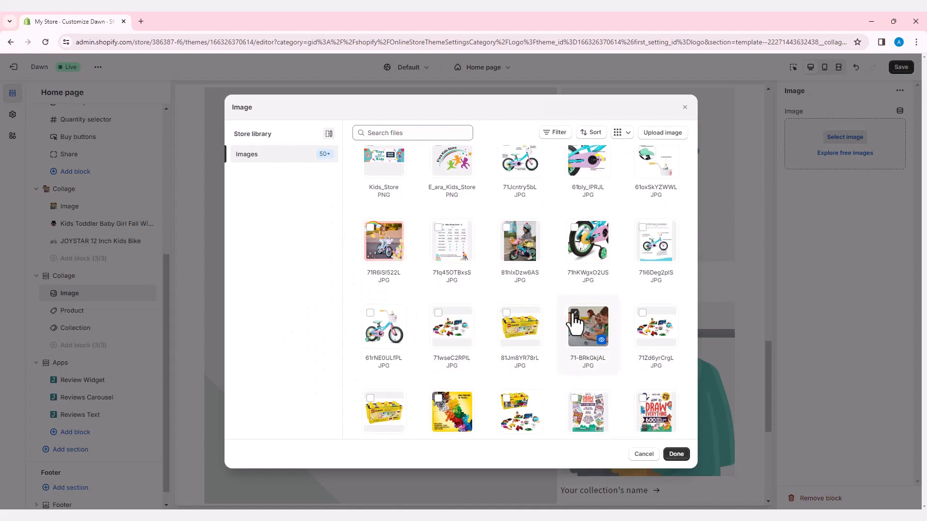
left_click(675, 456)
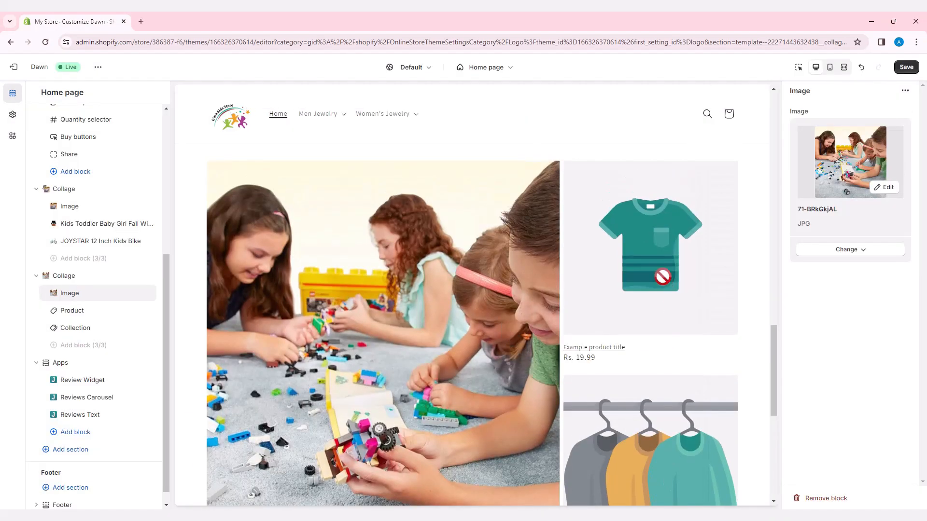
- Assign the LEGO Classic Medium Creative Brick Box to the second collage's product block and show its second image on hover
left_click(110, 312)
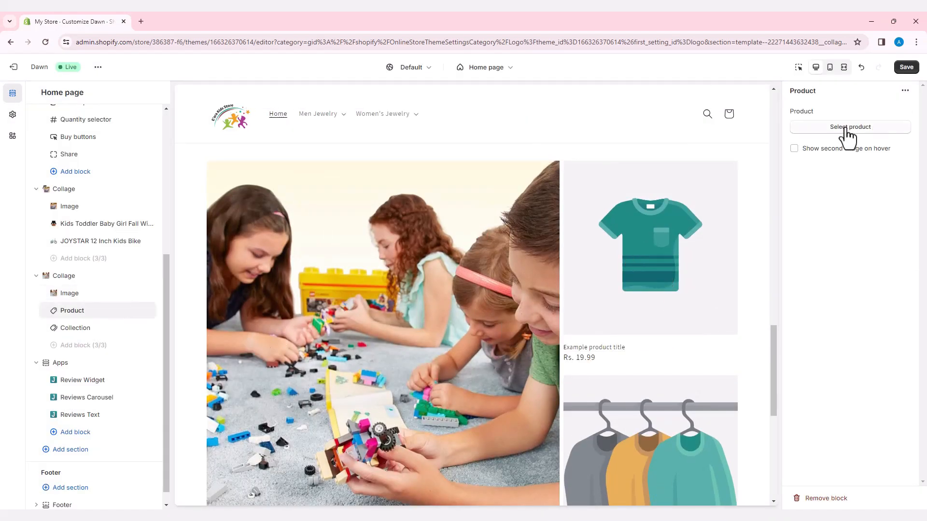
left_click(846, 137)
left_click(854, 406)
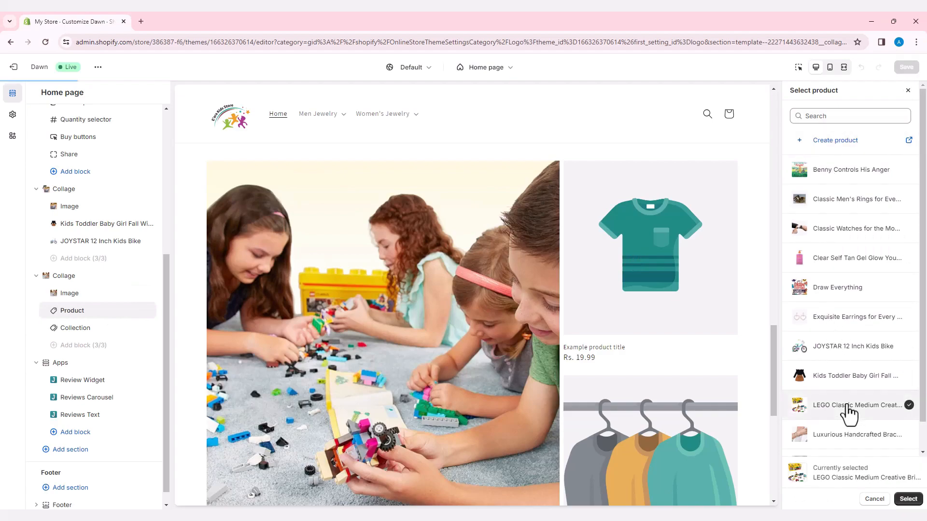
left_click(908, 498)
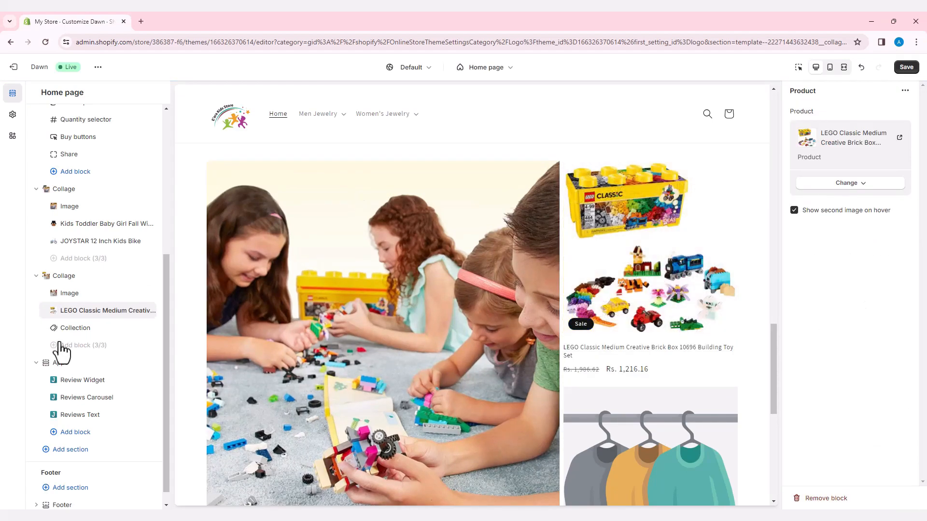
- Replace the second collage's Collection block with another Product block
left_click(136, 328)
left_click(77, 328)
left_click(196, 389)
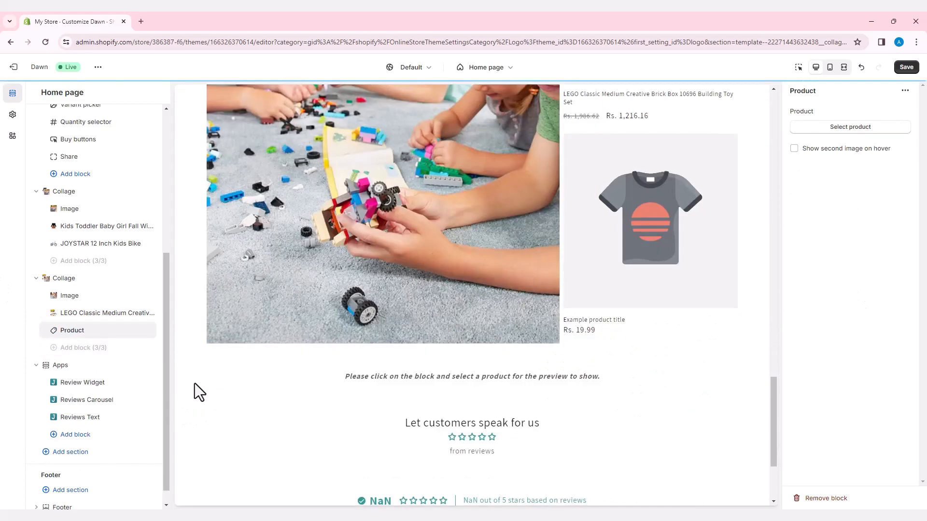
- Assign Draw Everything to the second collage's new product block, show its second image on hover, and save the theme
left_click(852, 129)
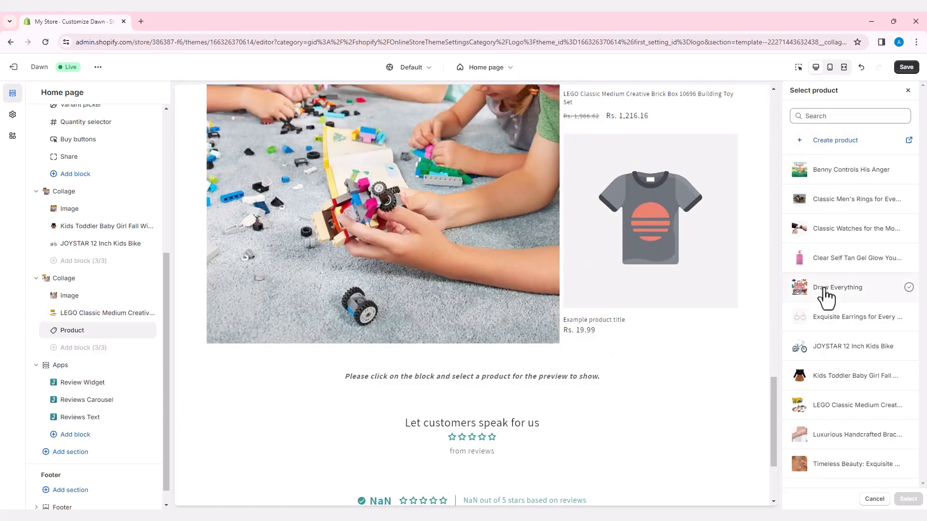
left_click(824, 289)
left_click(908, 500)
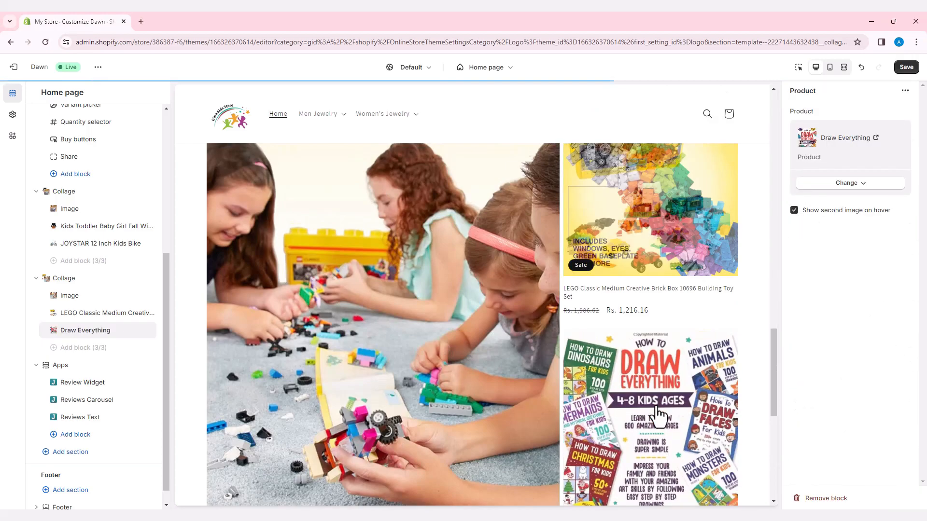
scroll(497, 374, "up", 10)
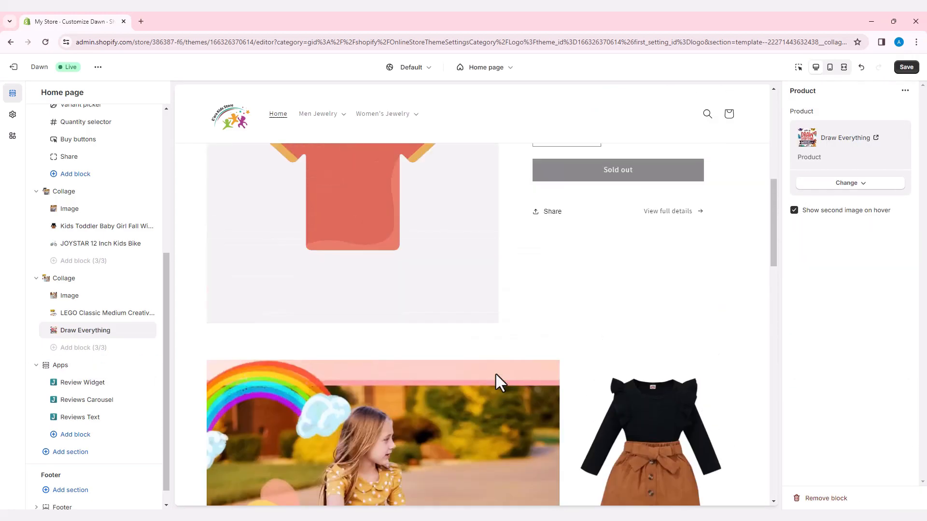
left_click(906, 67)
- Assign JOYSTAR 12 Inch Kids Bike to the Featured product section
scroll(418, 299, "up", 2)
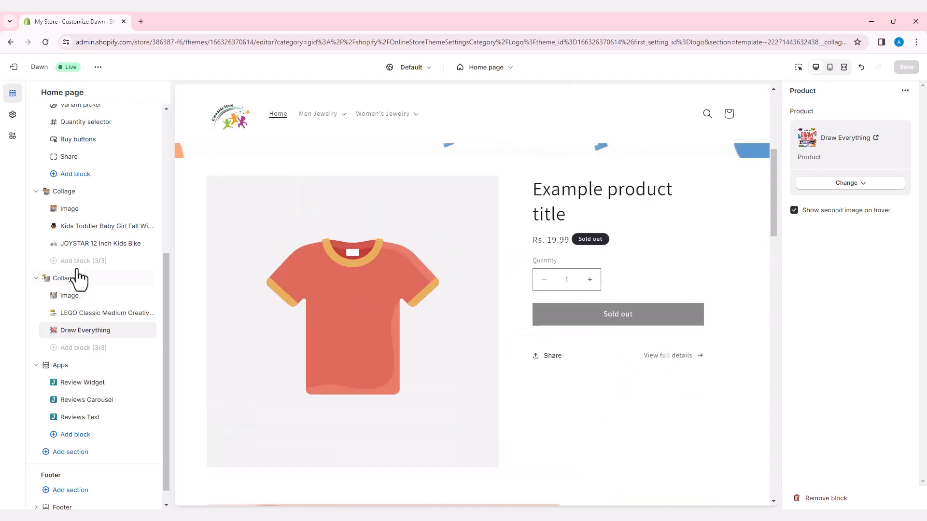
scroll(74, 269, "up", 2)
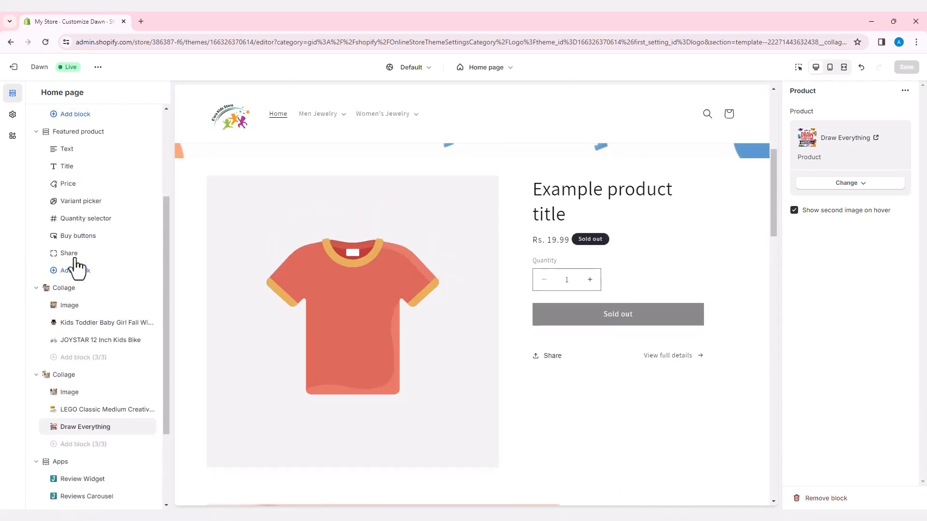
scroll(85, 217, "up", 2)
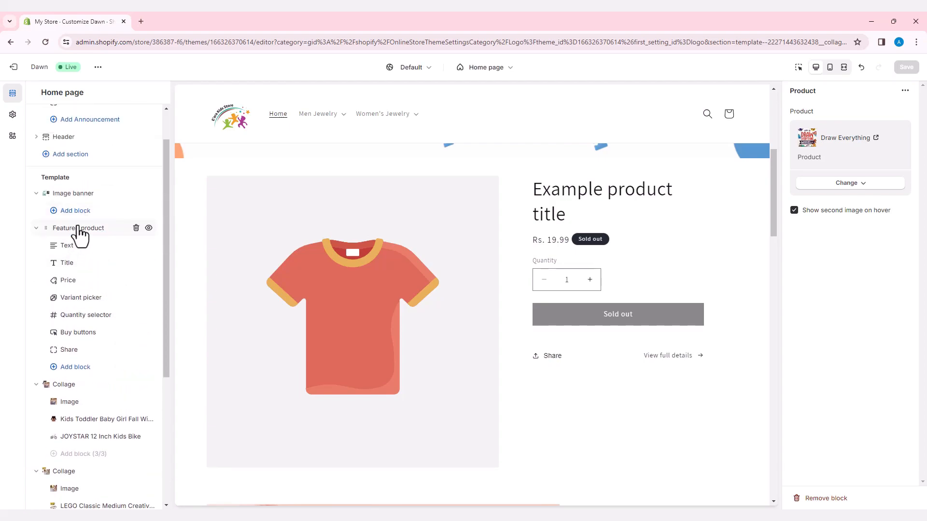
left_click(78, 228)
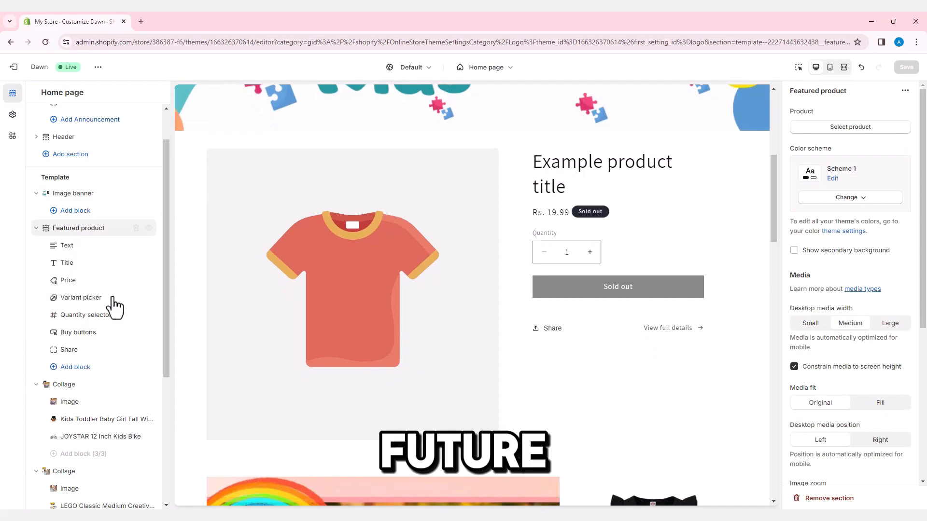
left_click(857, 127)
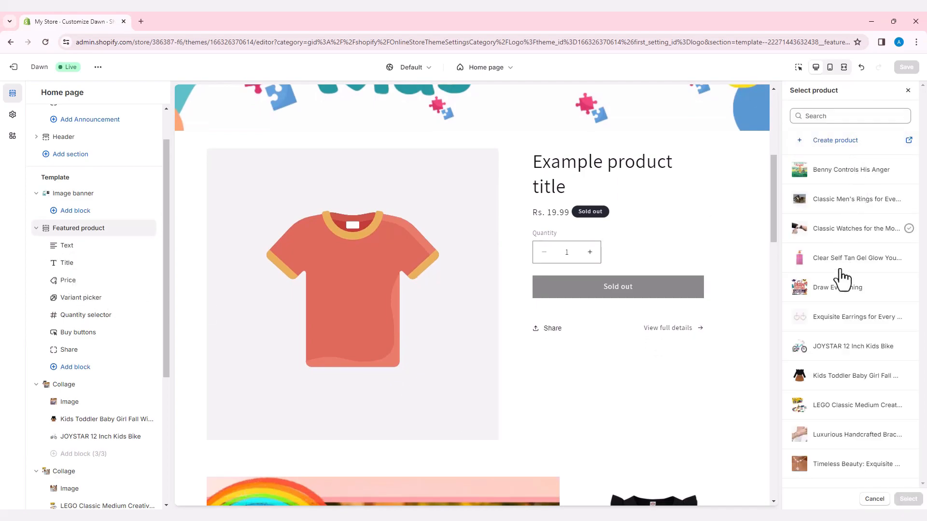
left_click(840, 346)
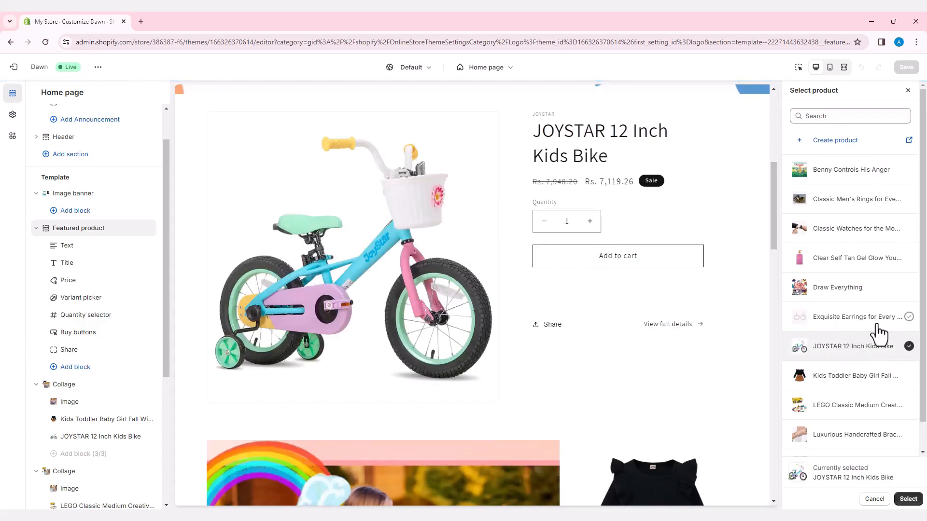
left_click(910, 499)
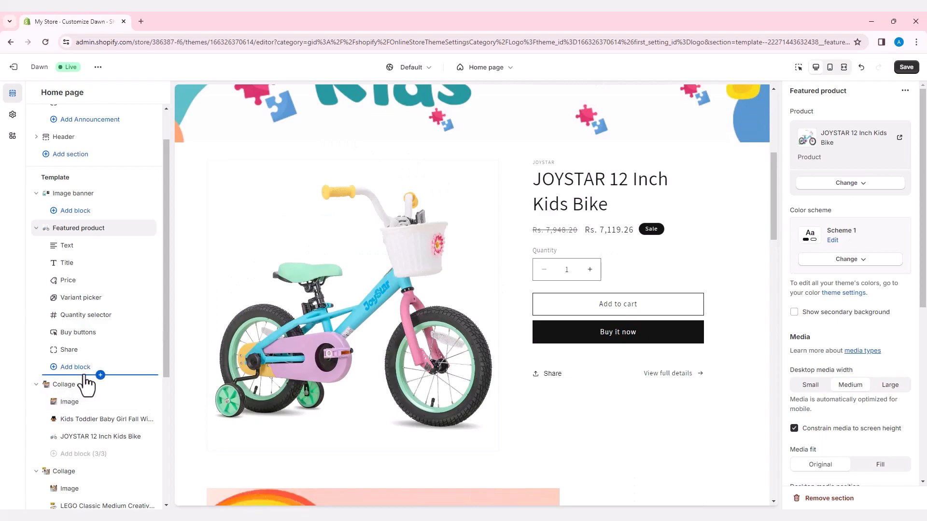
- Add a Featured collection section between the Featured product and the first collage, and clear its heading
left_click(100, 375)
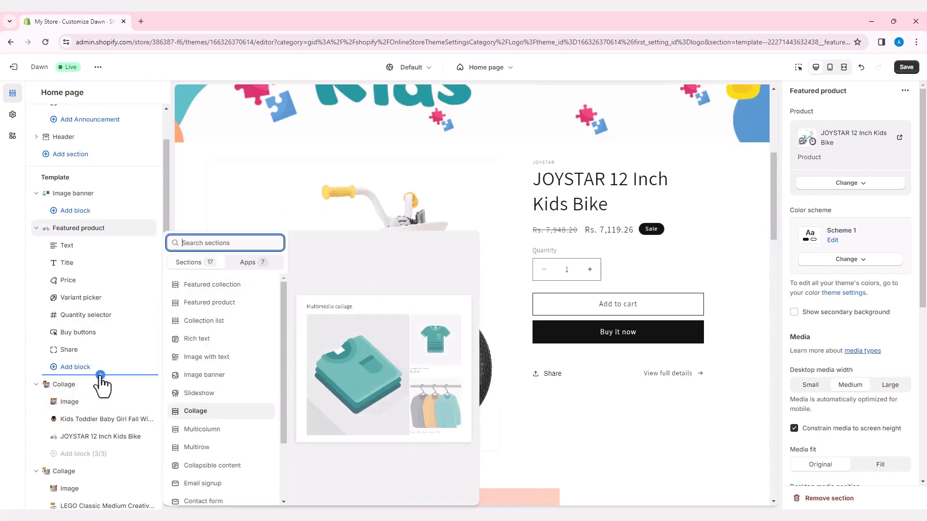
left_click(221, 288)
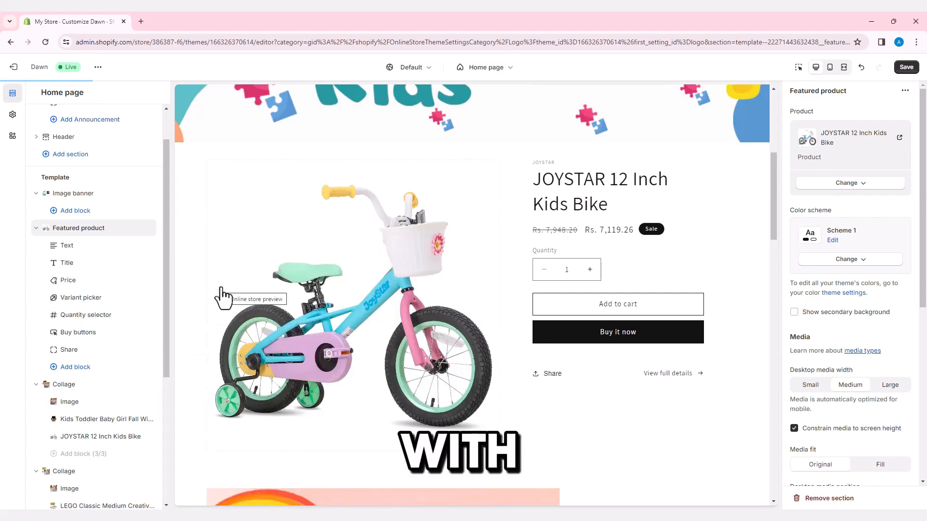
triple_click(847, 152)
key("BackSpace")
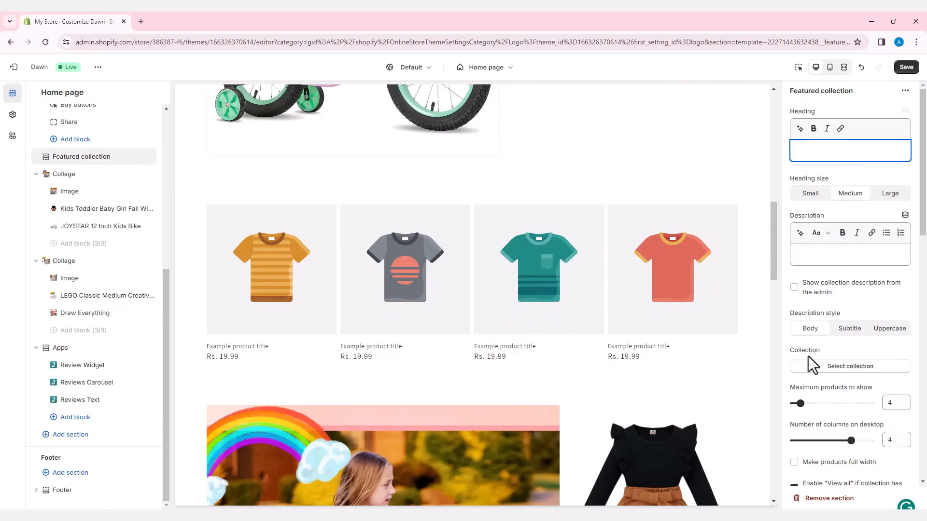
- Assign the Home page collection to the Featured collection section and save the theme
left_click(835, 366)
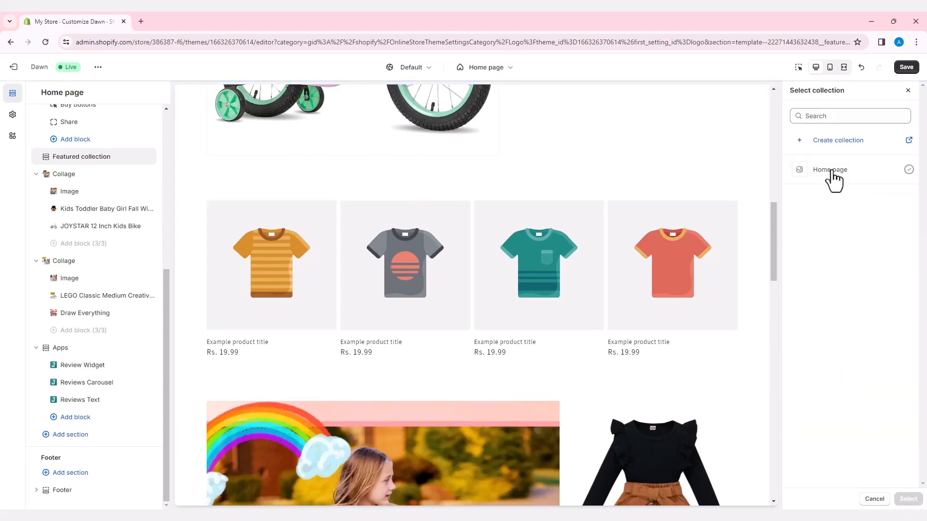
left_click(833, 174)
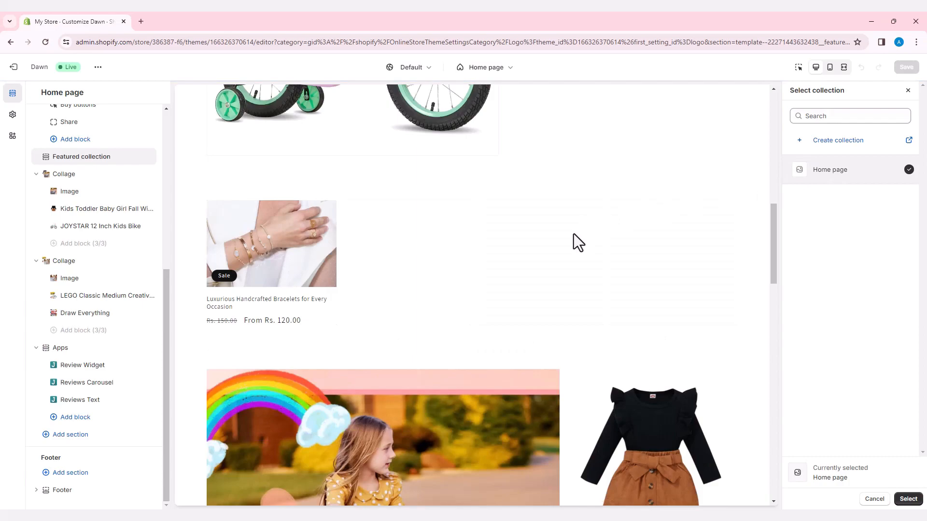
scroll(574, 234, "up", 3)
scroll(587, 321, "up", 4)
scroll(535, 347, "up", 5)
scroll(534, 347, "down", 7)
scroll(533, 340, "down", 3)
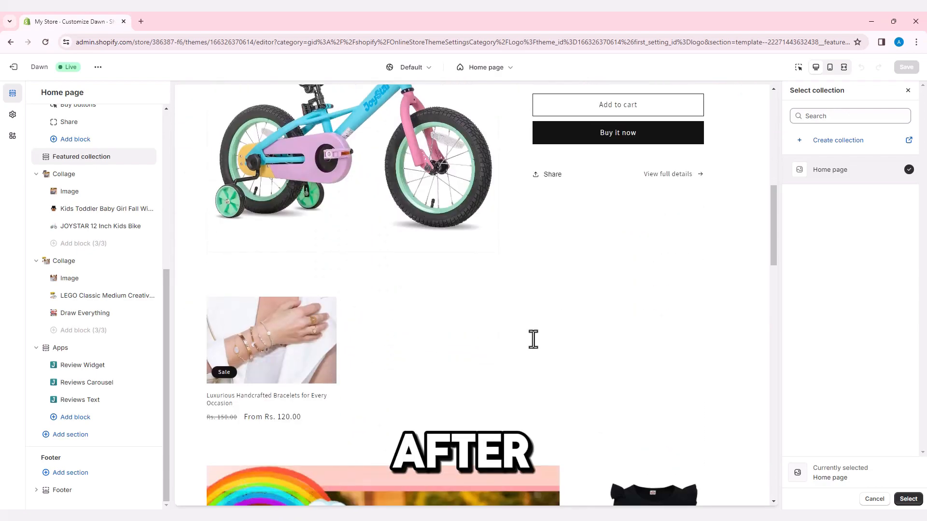
scroll(538, 372, "down", 4)
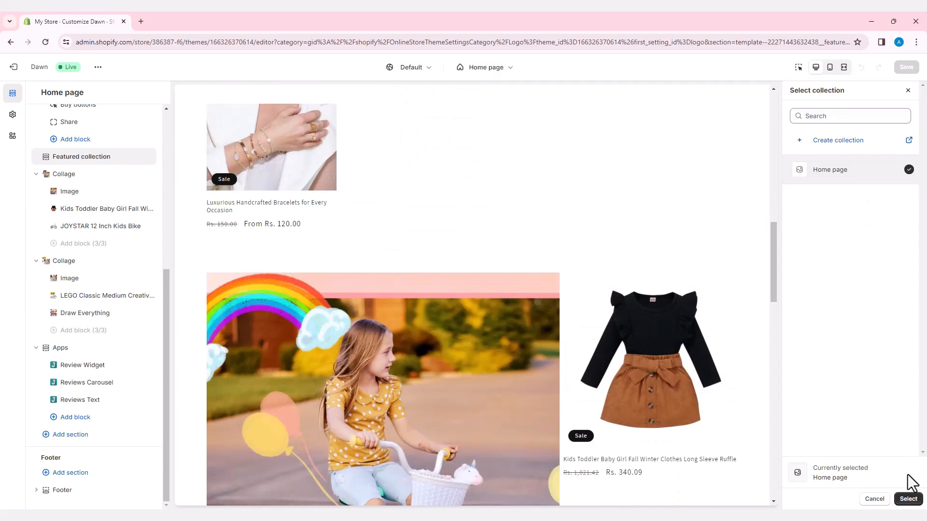
left_click(914, 502)
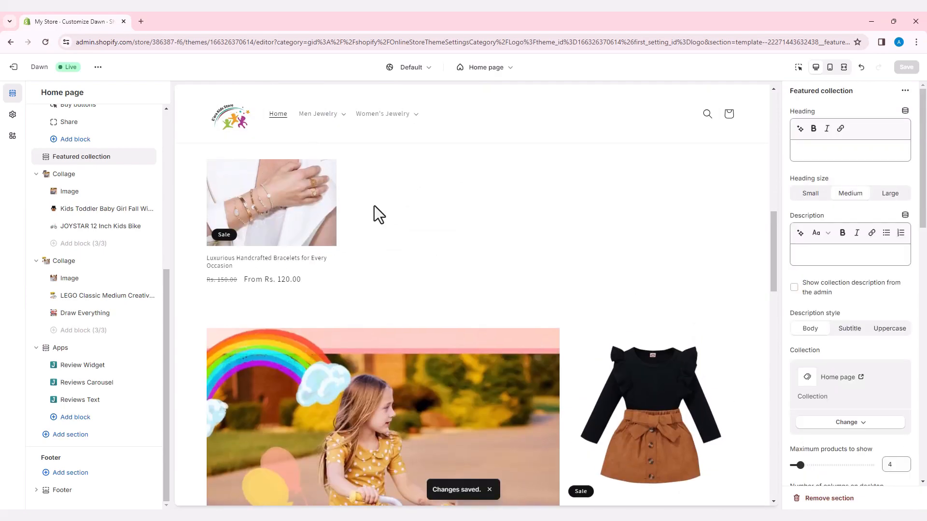
- Leave the theme editor and open the Jewelry Shope menu from the online store's navigation settings
scroll(374, 213, "up", 4)
scroll(410, 325, "up", 8)
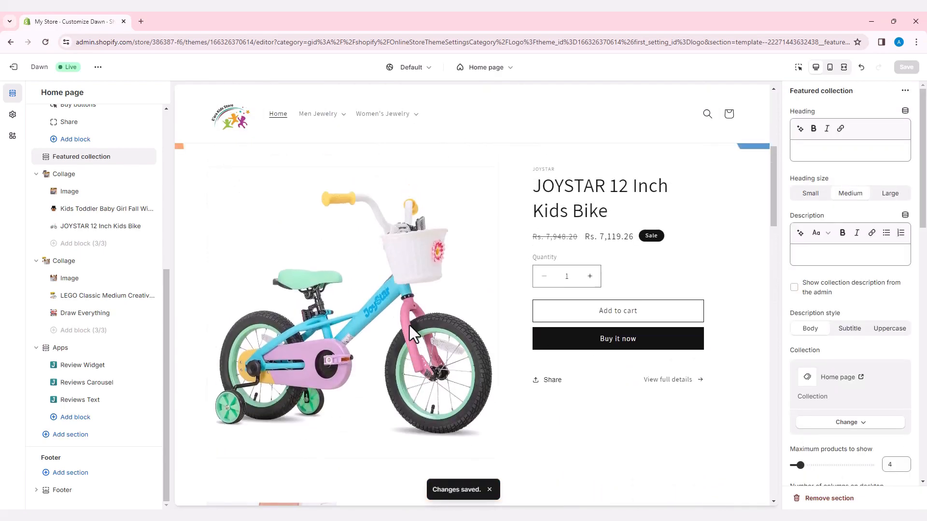
scroll(409, 325, "up", 3)
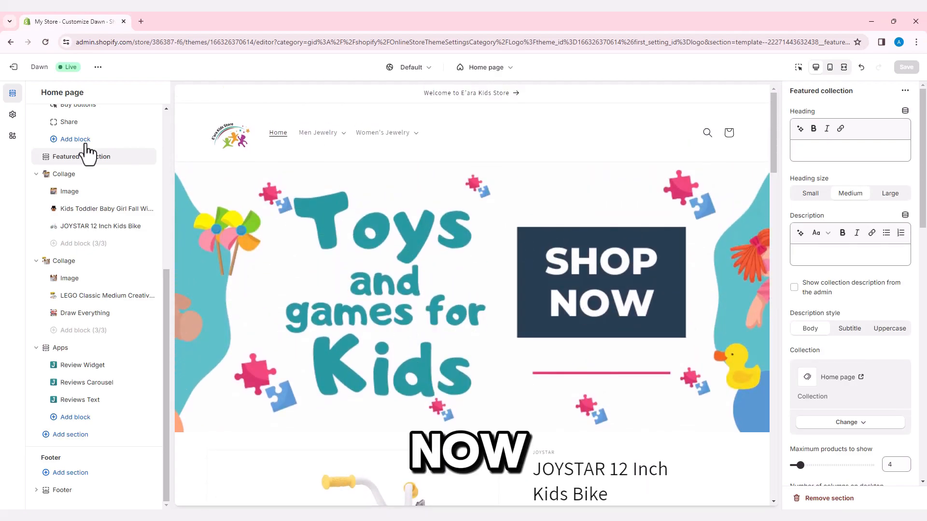
left_click(14, 67)
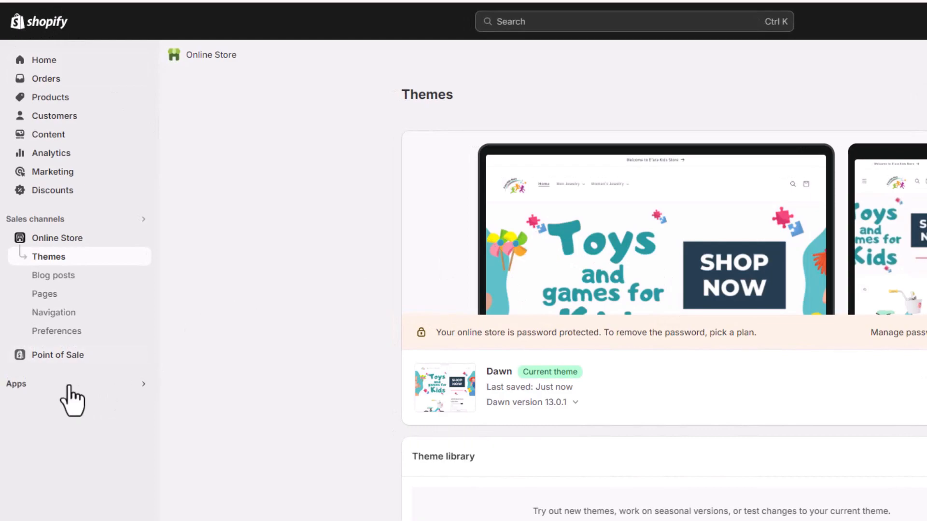
left_click(57, 314)
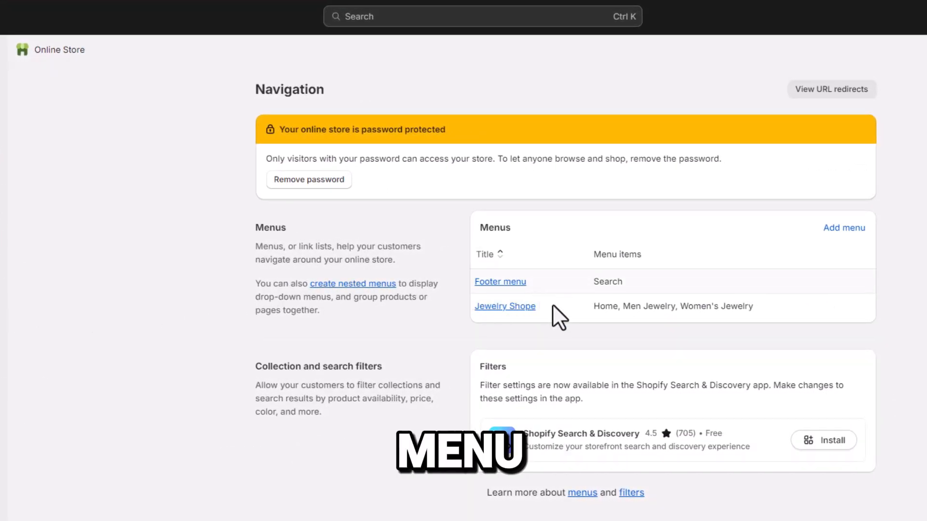
left_click(525, 310)
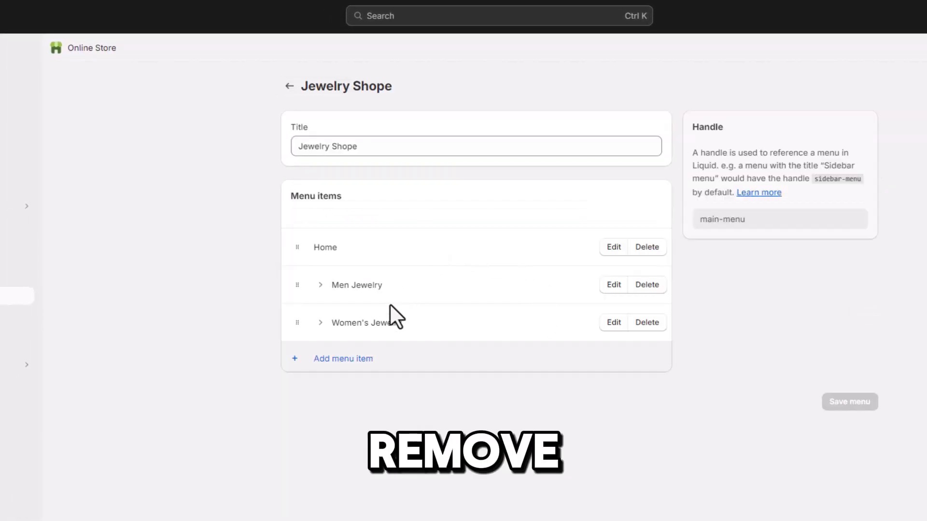
- Delete the Women's Jewelry and Men Jewelry items from the navigation menu
left_click(647, 322)
left_click(670, 344)
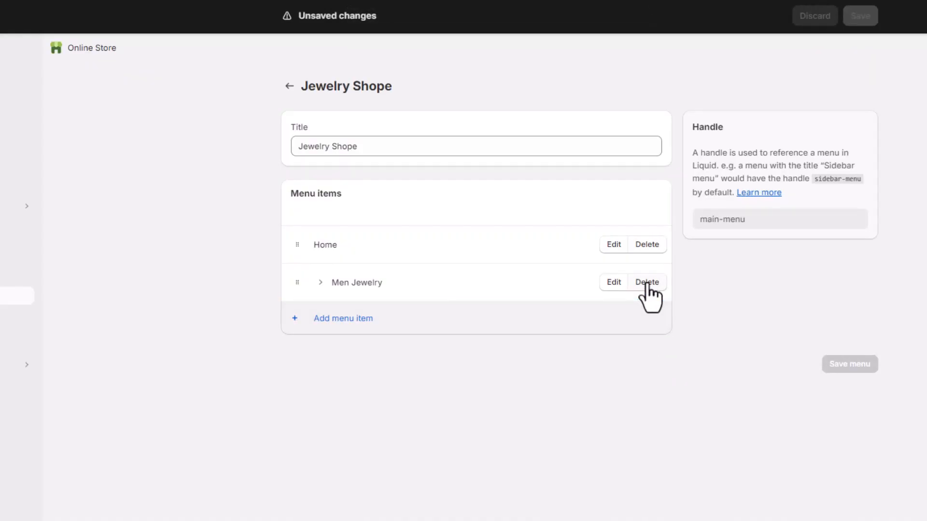
left_click(647, 282)
left_click(670, 343)
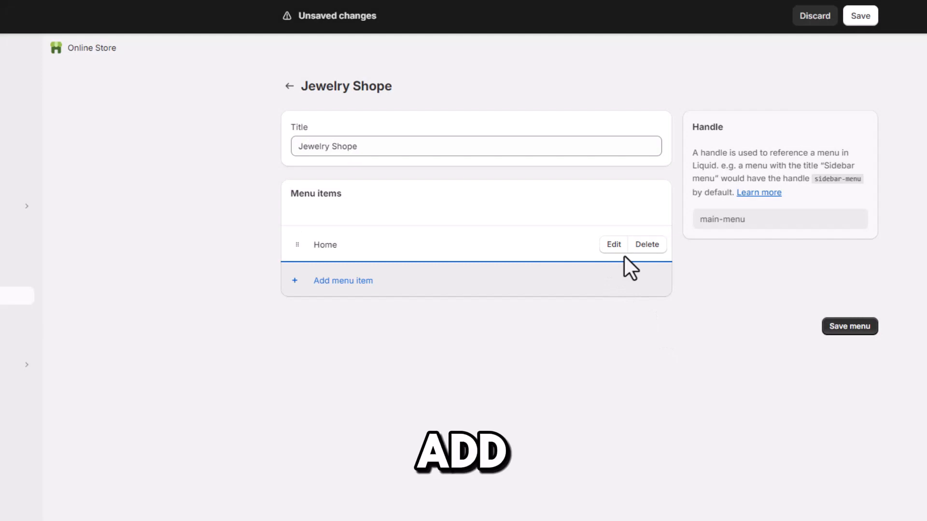
- Add a menu item named Books that links to All collections
left_click(346, 284)
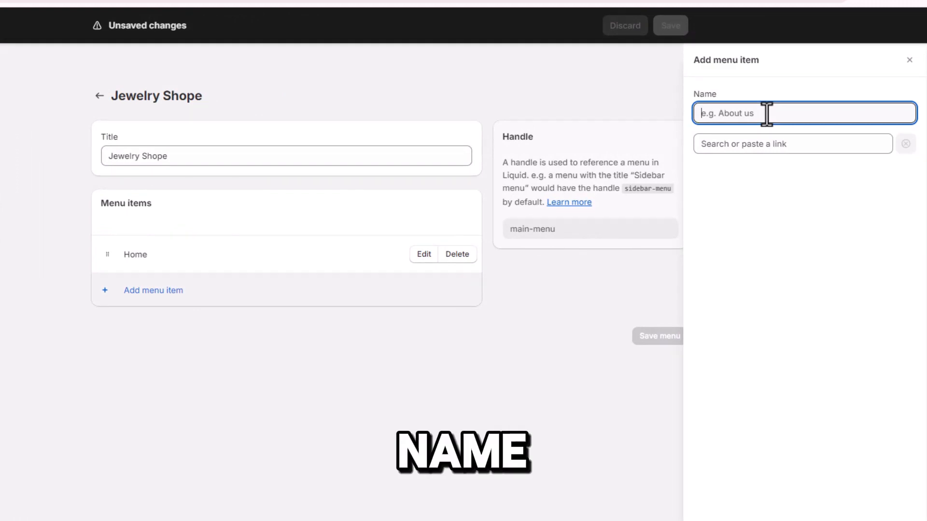
type("Booka")
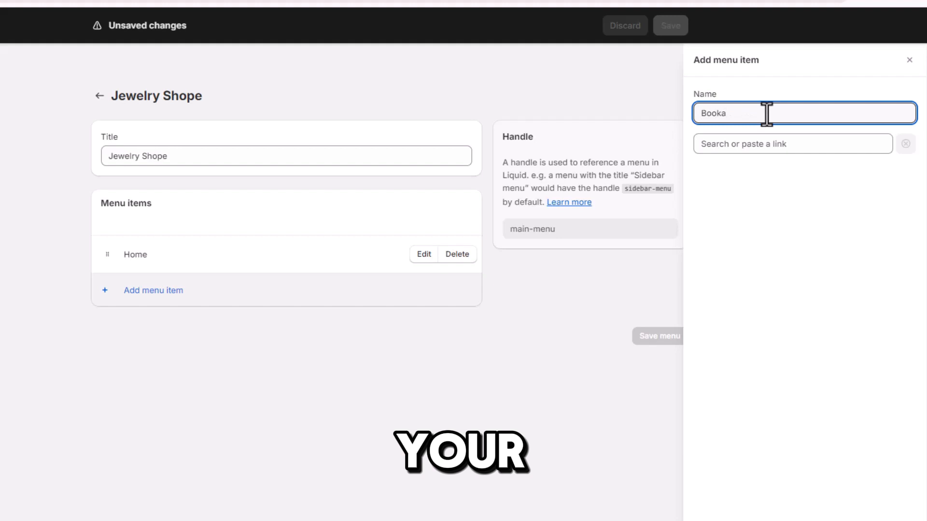
key("BackSpace")
type("s")
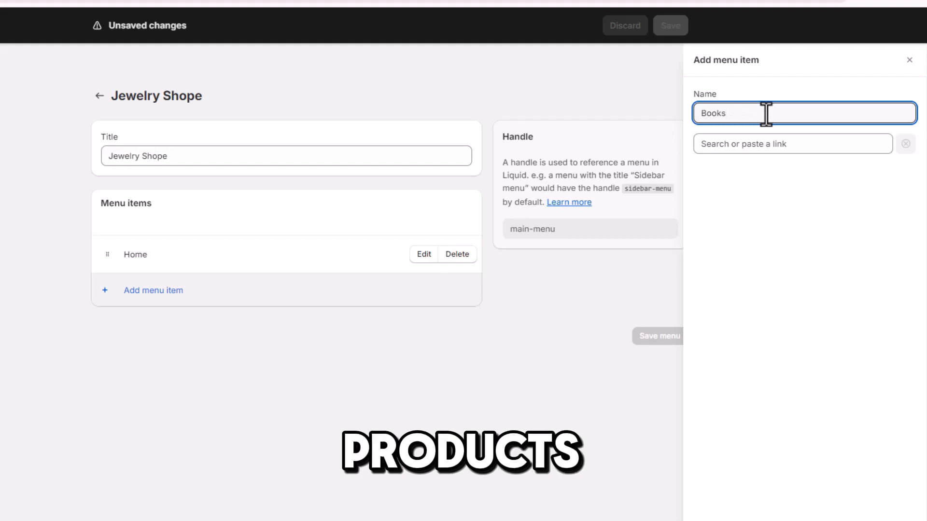
left_click(745, 146)
left_click(751, 163)
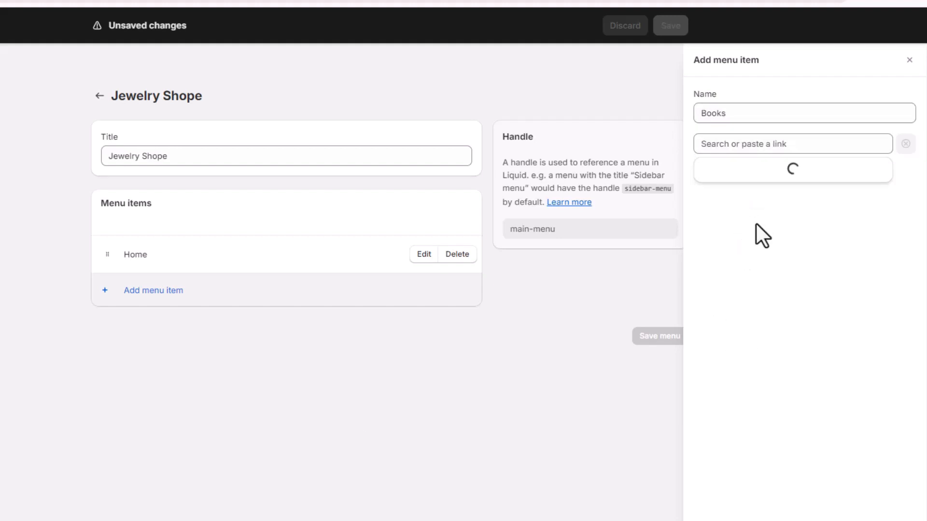
left_click(753, 194)
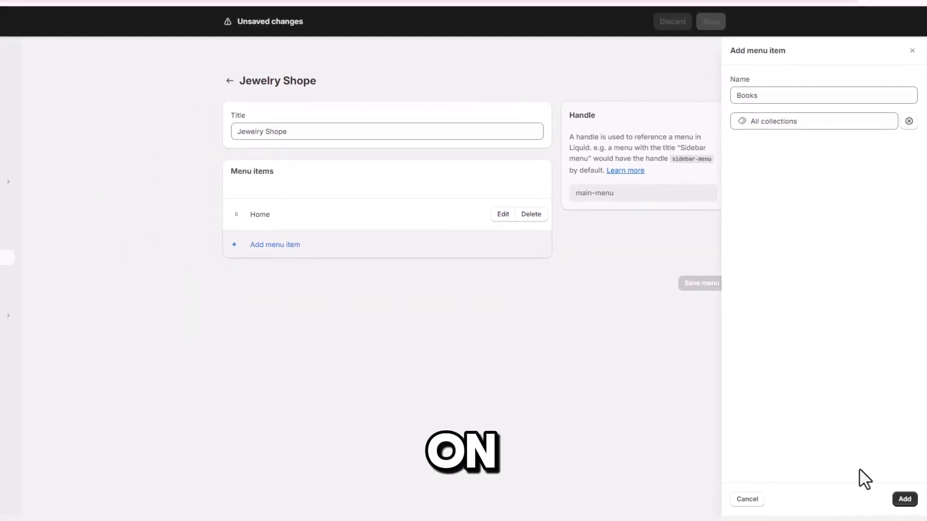
left_click(904, 499)
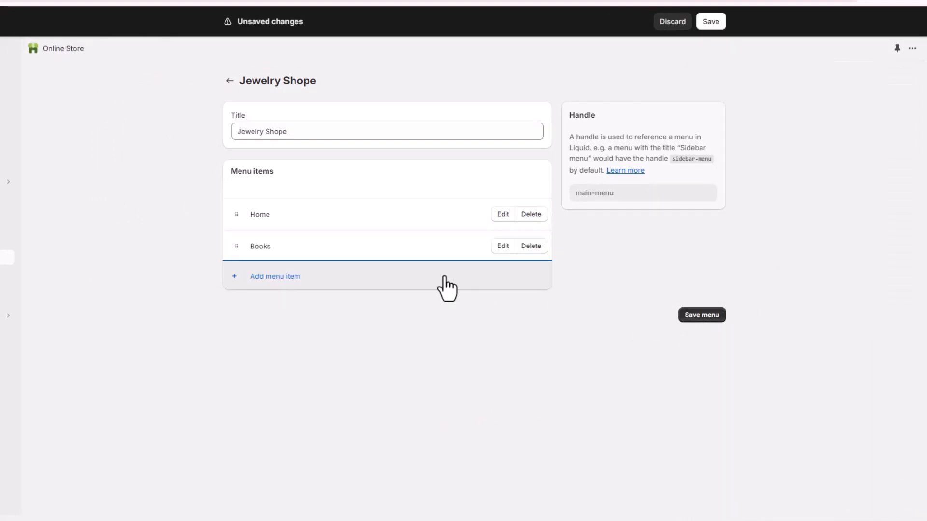
- Add a menu item named Draw Everything that links to the Draw Everything product
left_click(288, 278)
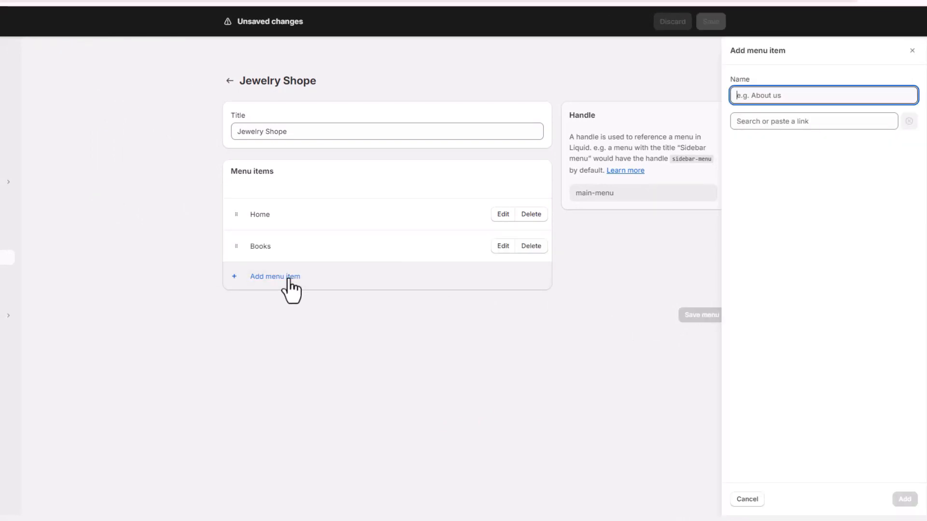
type("Draw Everything")
left_click(773, 122)
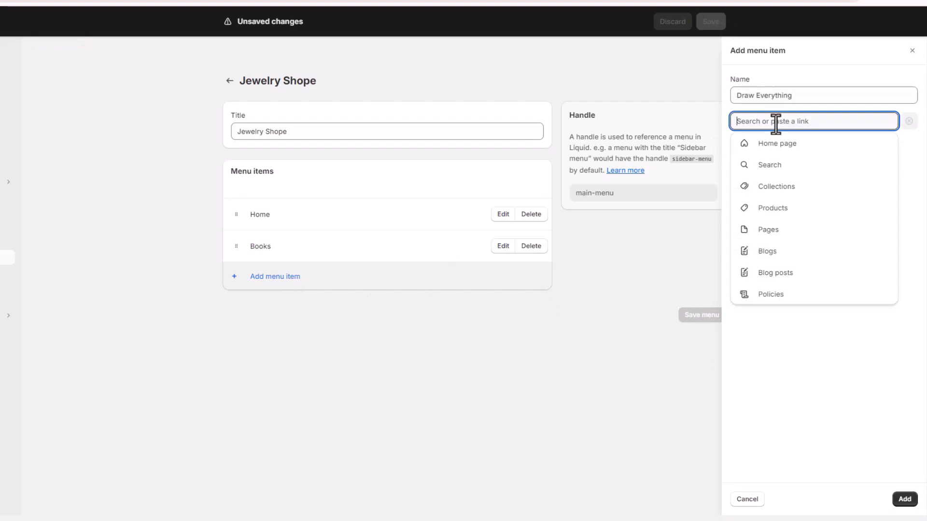
left_click(776, 208)
left_click(778, 273)
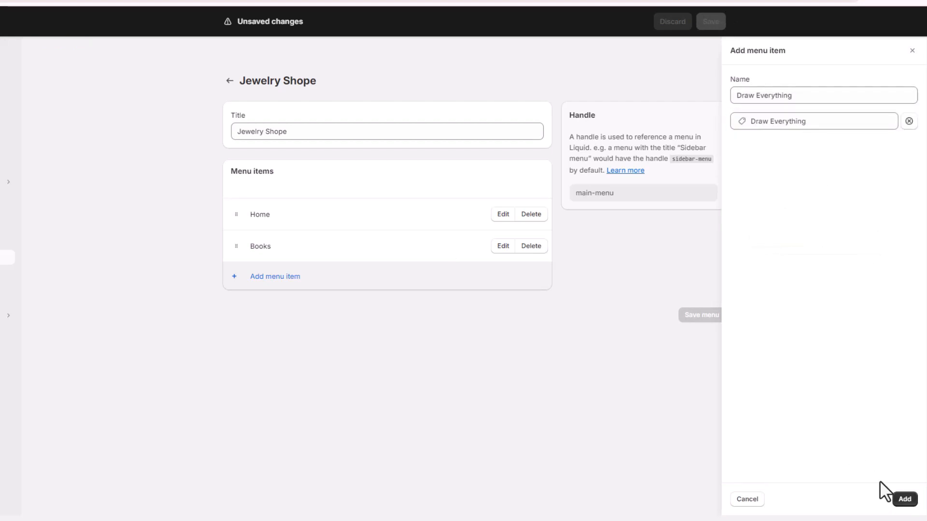
left_click(904, 499)
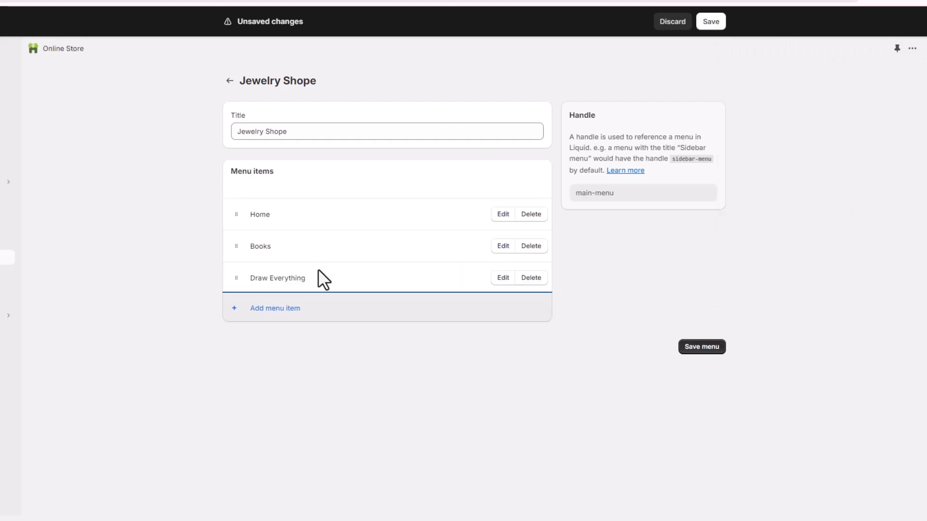
- Add a menu item named Benny Controls His Anger that links to the product of the same name
left_click(261, 309)
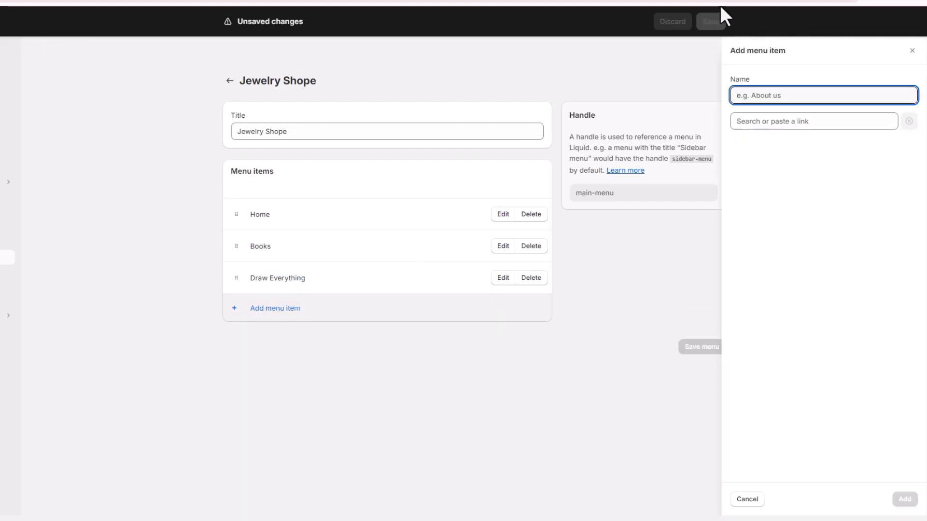
type("Benny Controls His Anger")
left_click(793, 121)
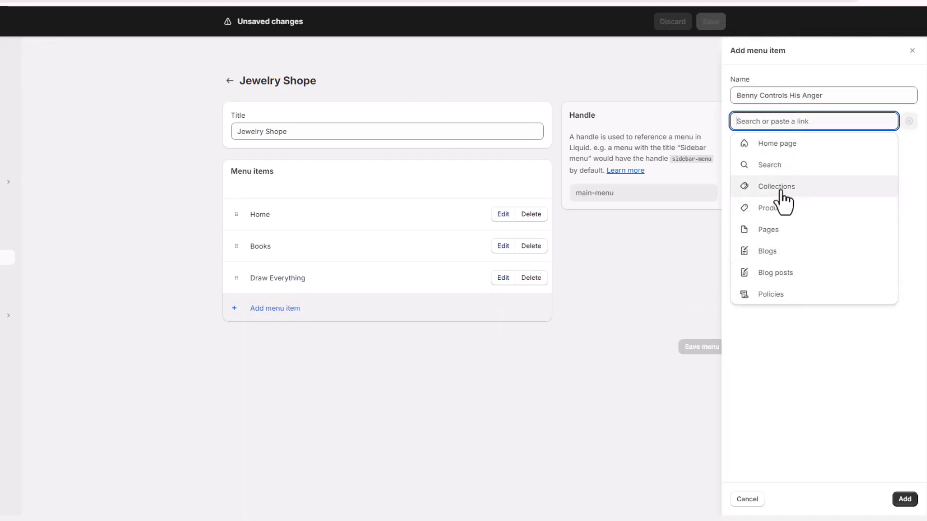
left_click(775, 208)
left_click(794, 185)
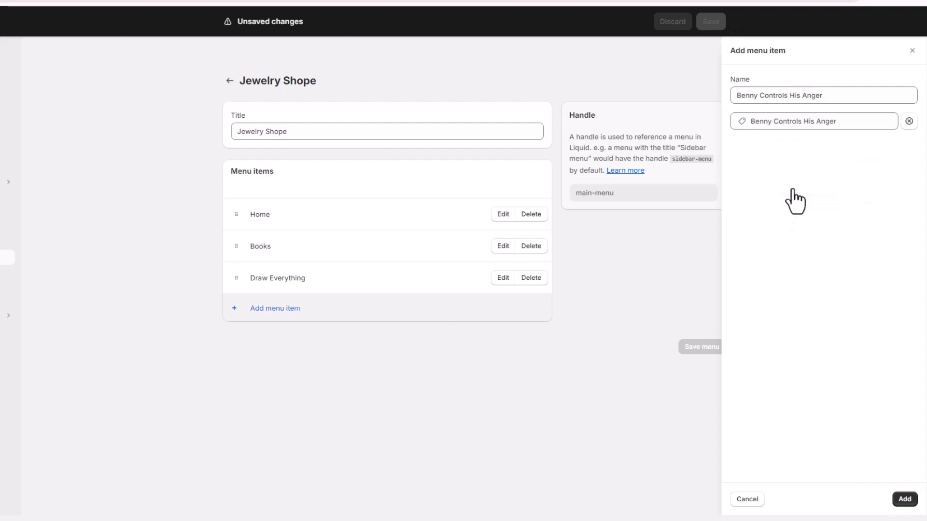
left_click(902, 502)
- Add a menu item named Kids Bike that links to the JOYSTAR 12 Inch Kids Bike product
left_click(285, 340)
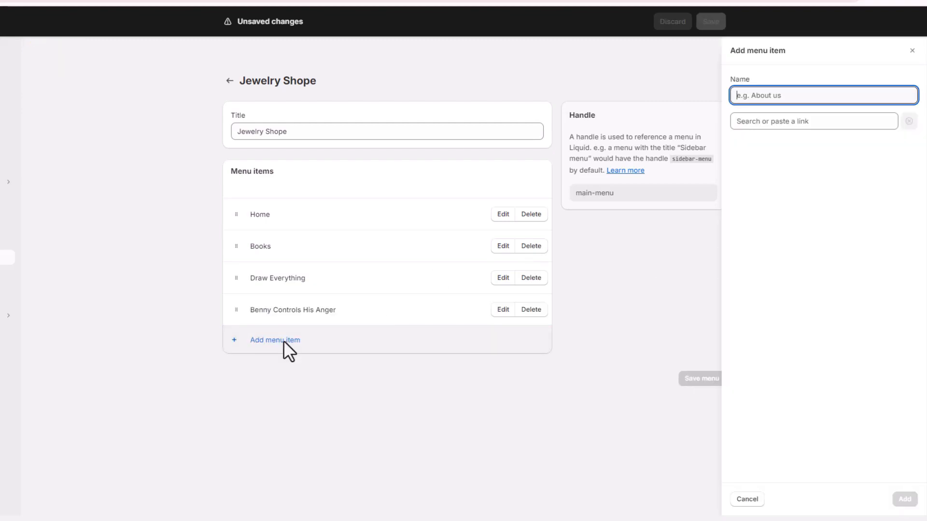
left_click(273, 340)
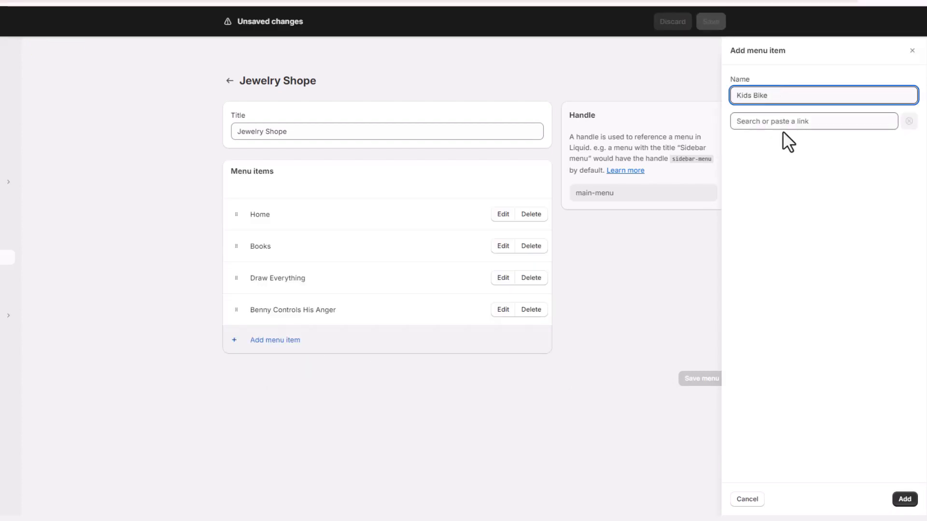
left_click(783, 125)
left_click(777, 208)
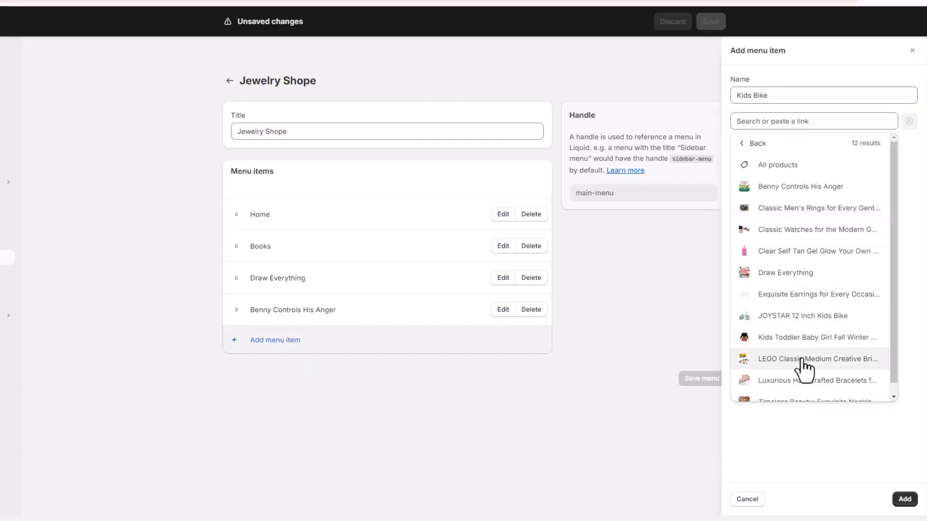
scroll(802, 323, "down", 1)
left_click(800, 310)
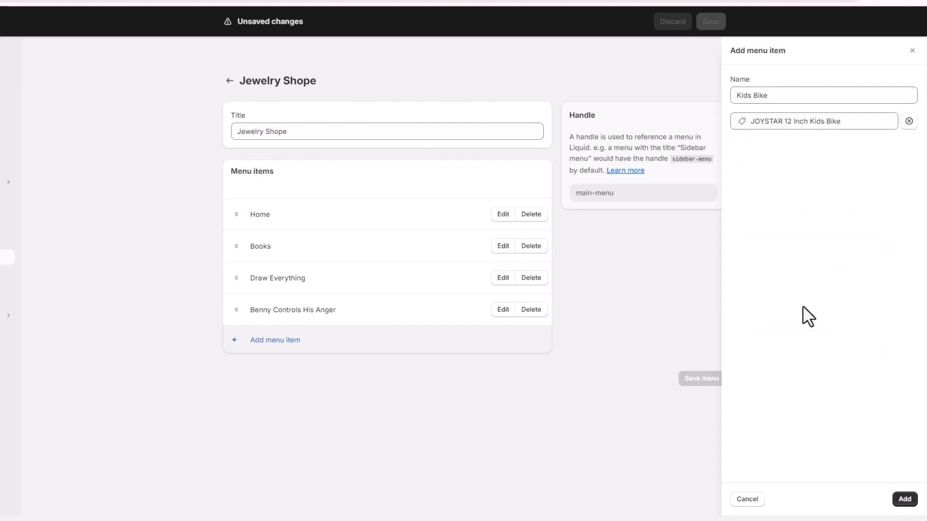
left_click(901, 500)
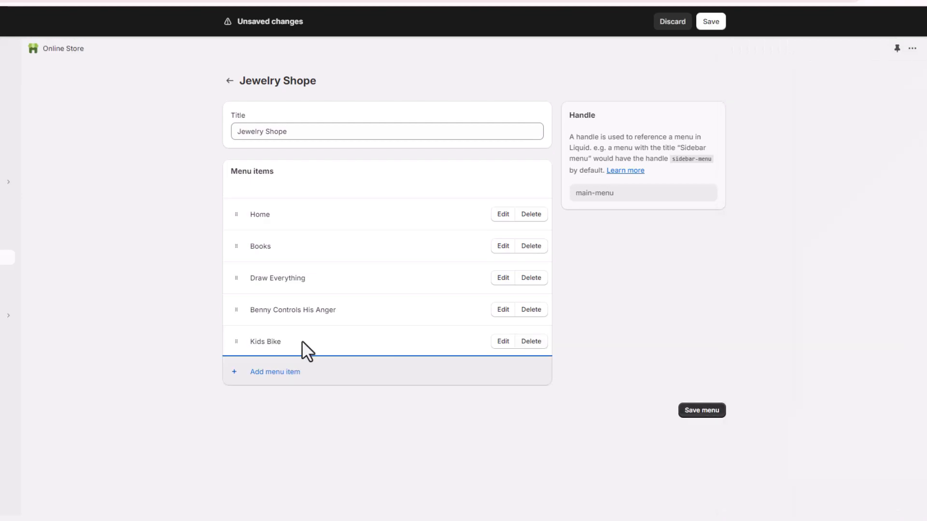
- Add a Kids Clothing menu item linked to the Kids Toddler Baby Girl Fall Winter Clothes product, and a Building Toy Set item
left_click(279, 373)
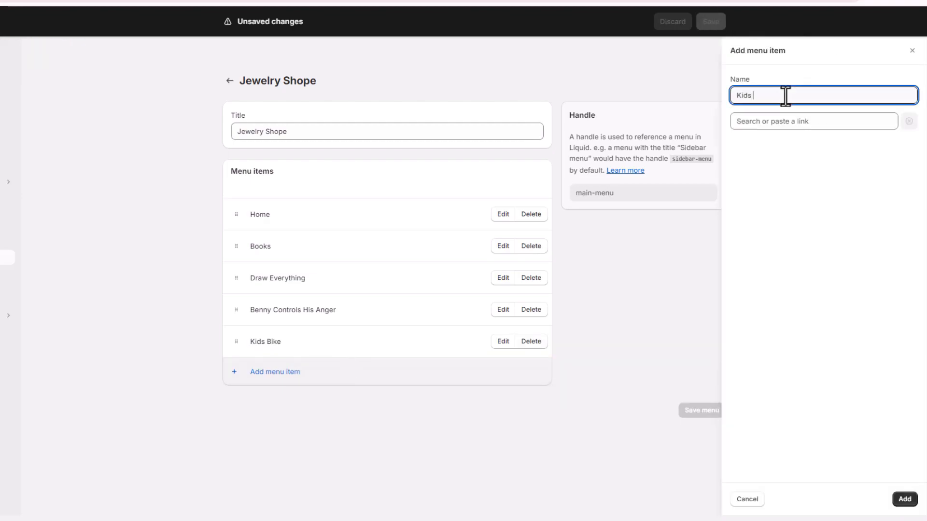
left_click(787, 122)
left_click(781, 209)
left_click(792, 336)
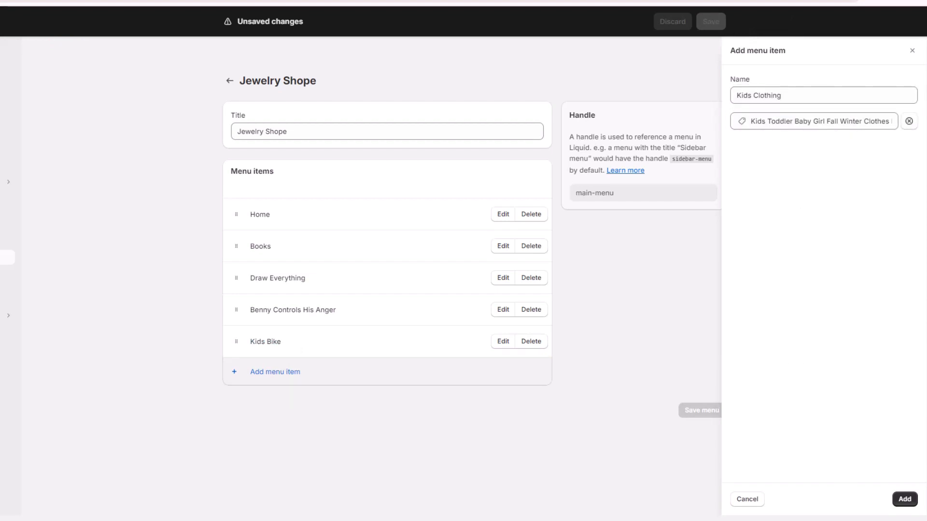
left_click(905, 499)
left_click(268, 405)
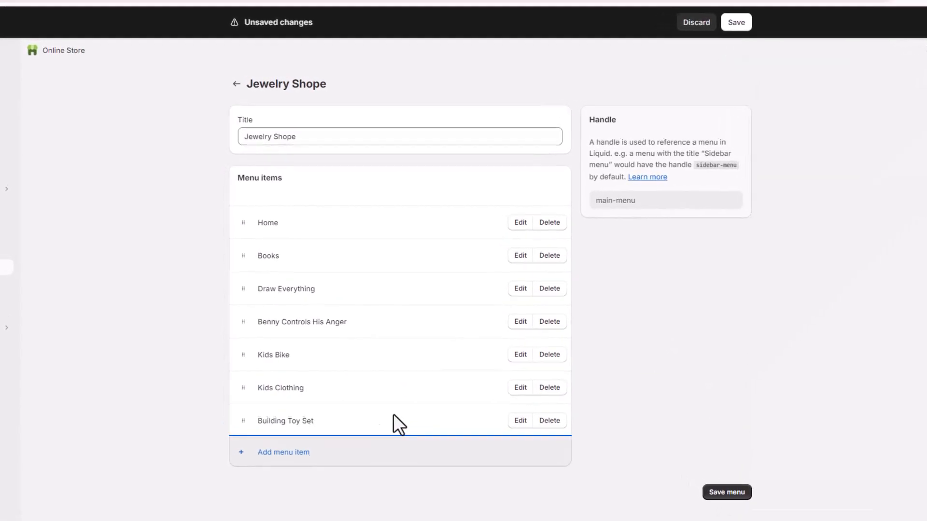
- Nest the Draw Everything and Benny Controls His Anger items under Books as submenu items
left_click_drag(244, 288, 252, 279)
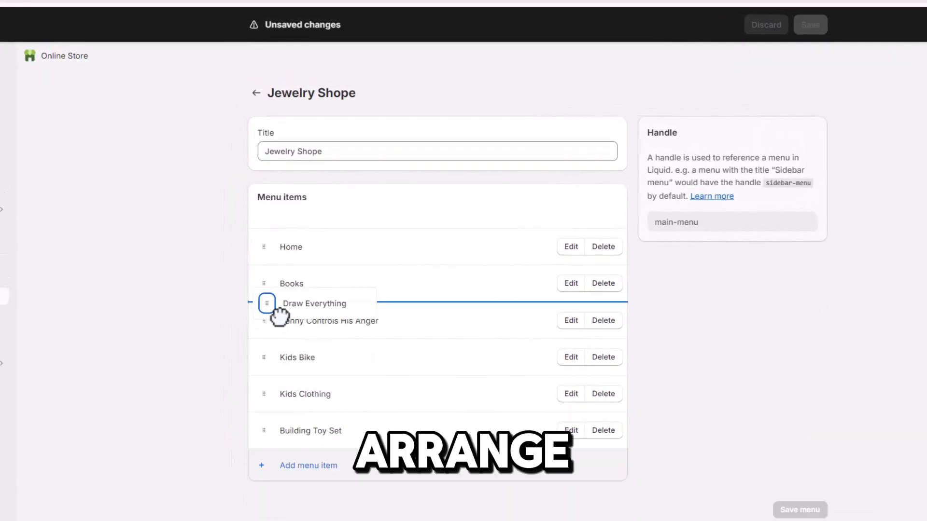
left_click_drag(279, 316, 291, 314)
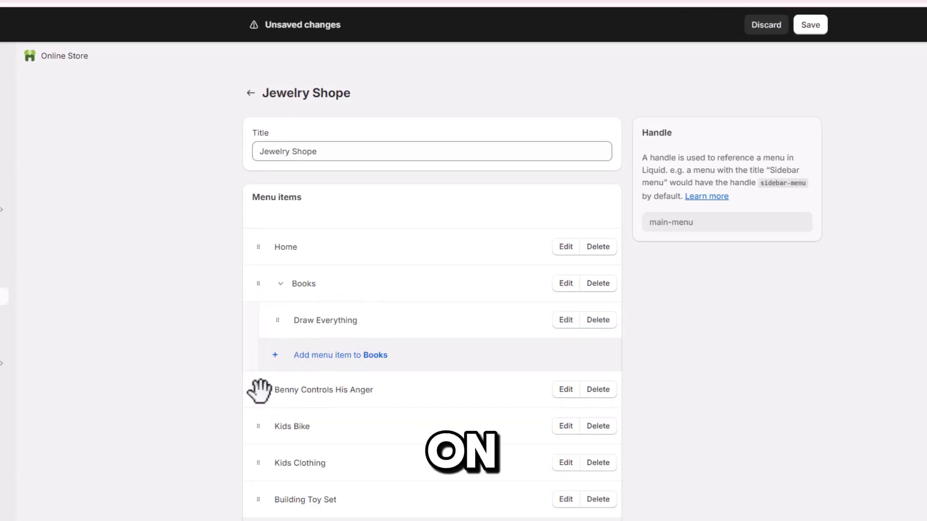
mouse_move(259, 391)
left_mouse_down()
mouse_move(269, 375)
mouse_move(291, 377)
left_mouse_up()
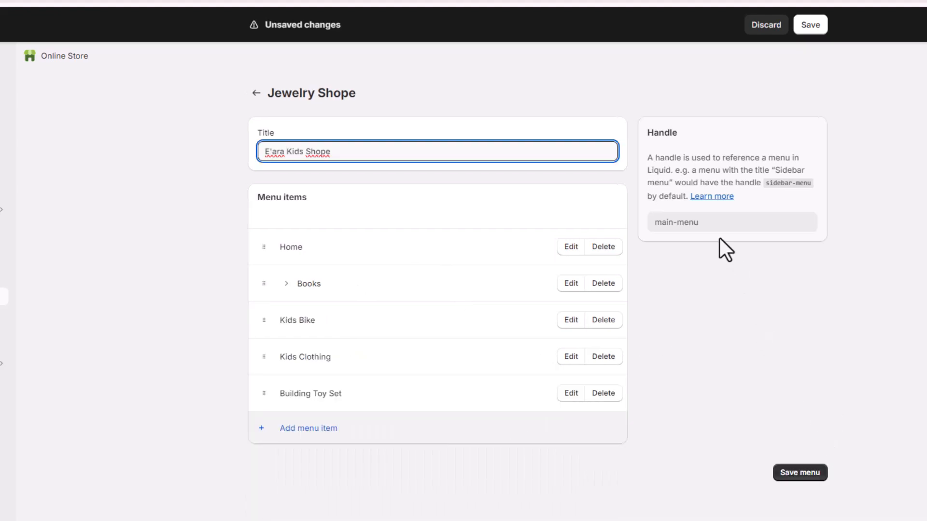
- Set the menu title to E'ara Kids Shope and save the menu
left_click(800, 473)
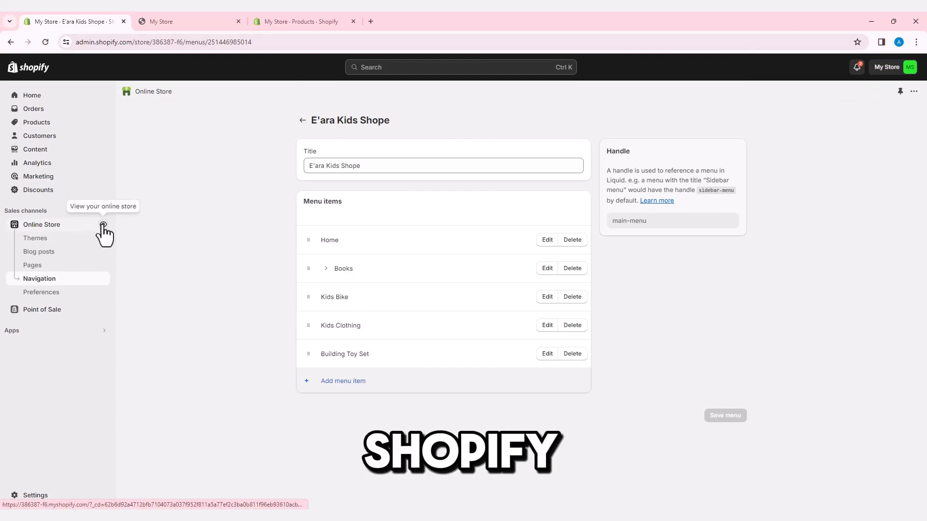
- Open the live online store and review the home page's header menu, banner and featured product
left_click(102, 224)
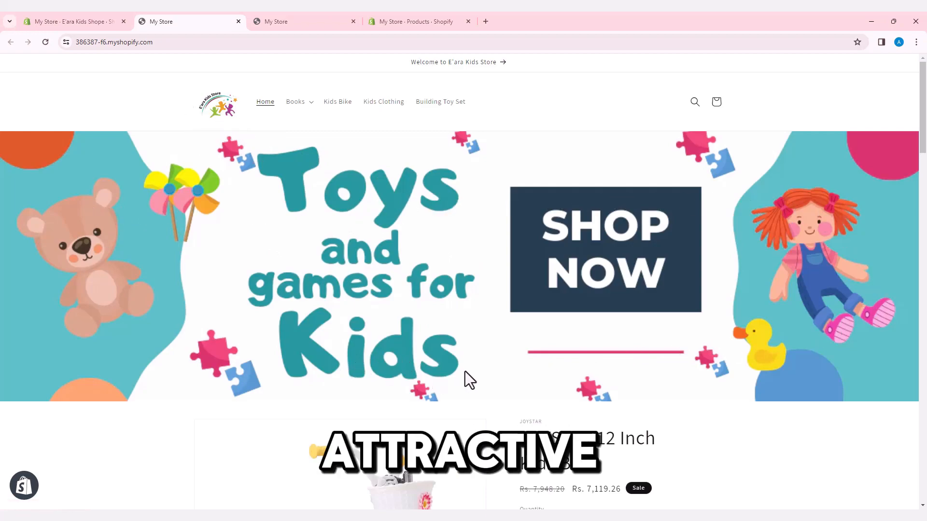
scroll(464, 372, "down", 4)
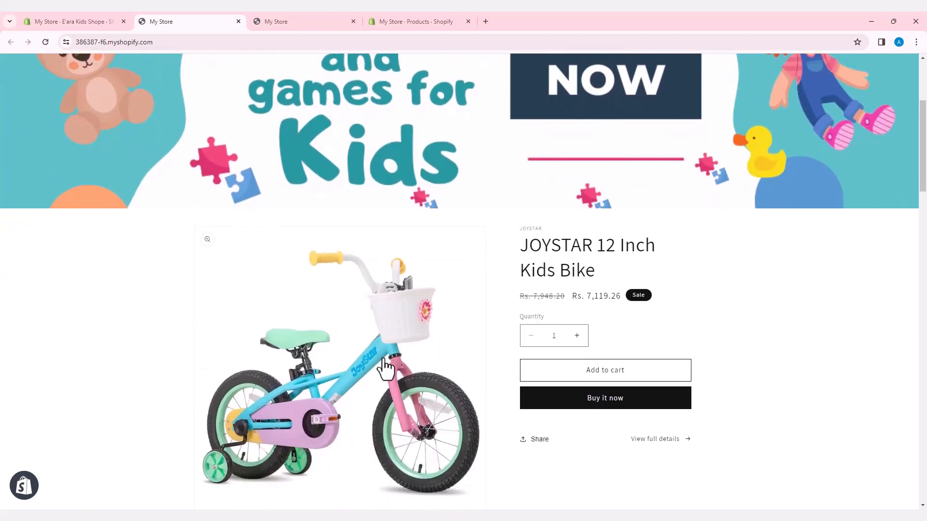
scroll(394, 379, "down", 2)
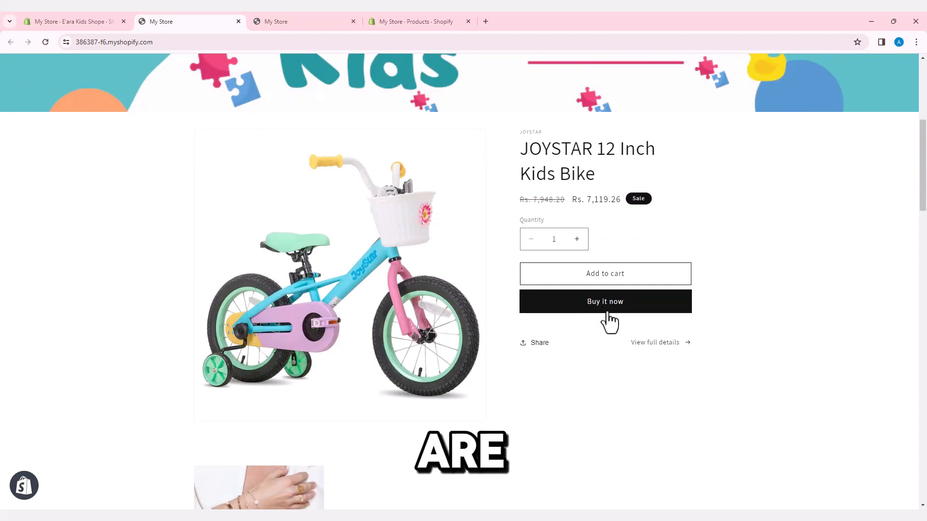
- Open the full details of the JOYSTAR 12 Inch Kids Bike and review its images and description
left_click(653, 344)
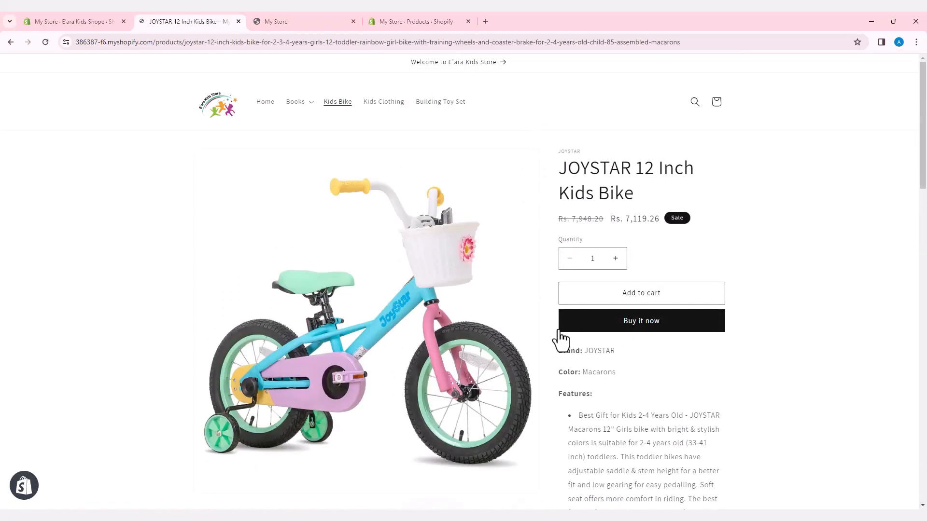
scroll(555, 338, "down", 5)
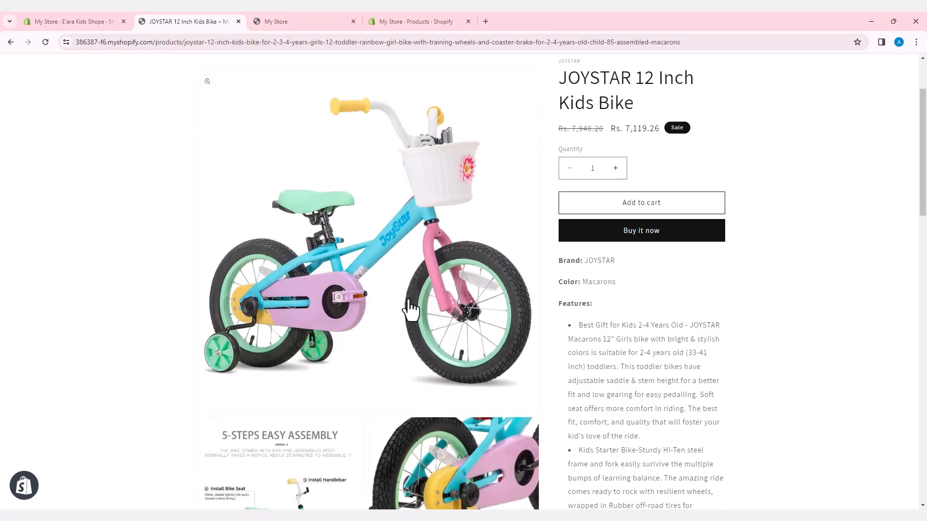
scroll(594, 329, "down", 10)
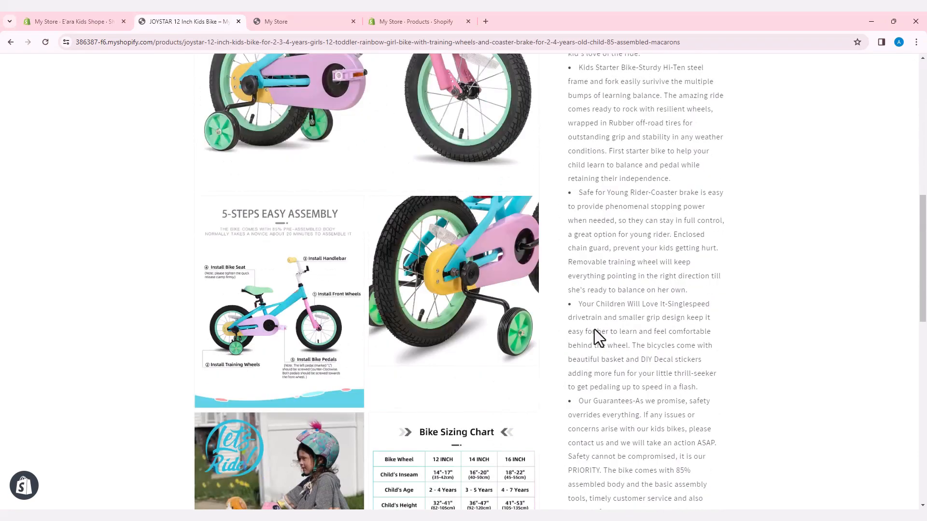
scroll(594, 329, "down", 8)
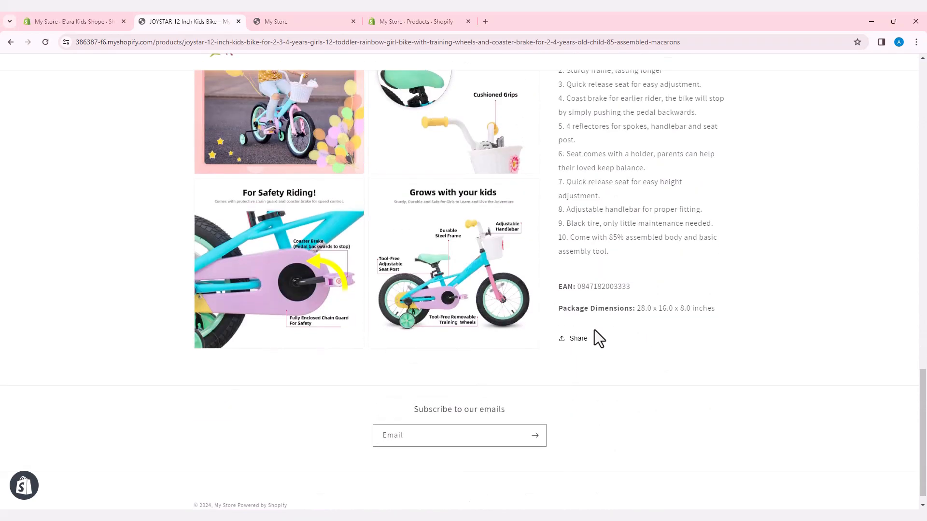
scroll(594, 330, "up", 7)
scroll(595, 329, "up", 11)
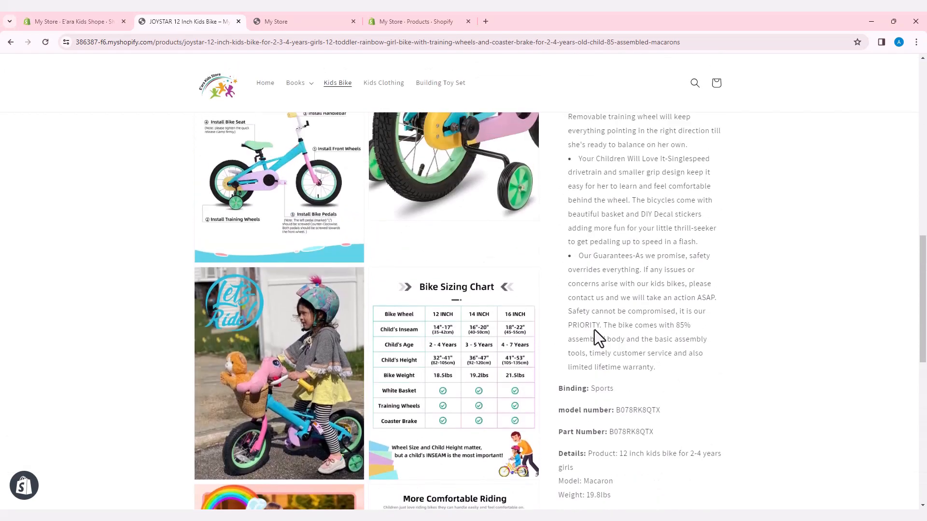
scroll(594, 329, "up", 6)
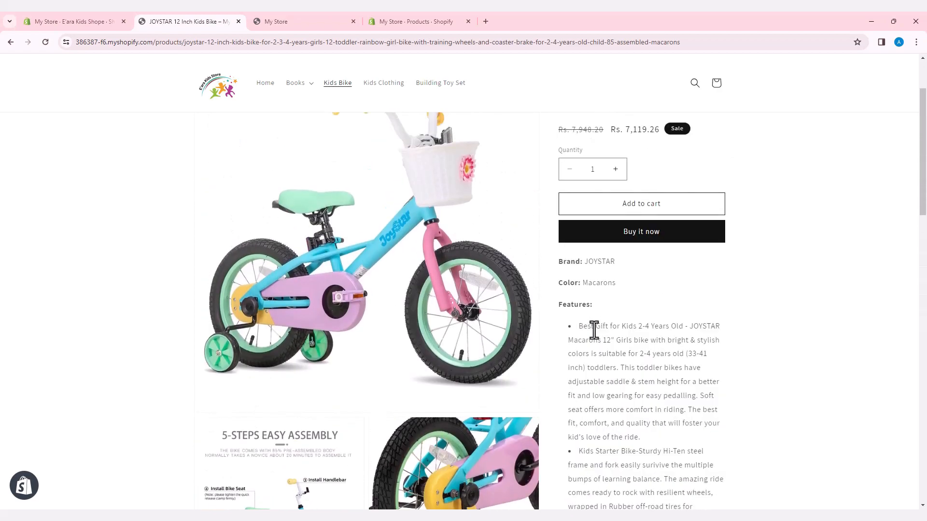
- Return to the store's home page and review its featured products and the two image collages with kids' products
left_click(10, 43)
scroll(459, 233, "down", 8)
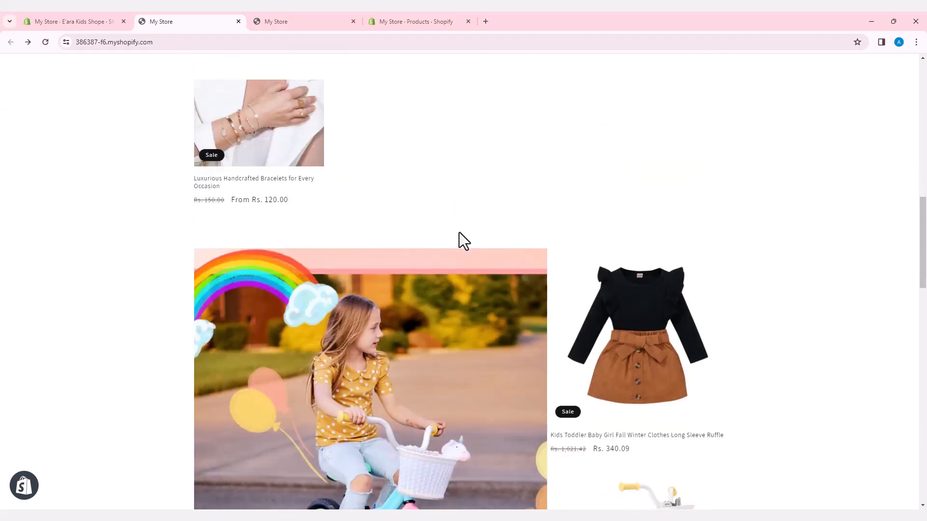
scroll(453, 242, "down", 3)
scroll(493, 268, "down", 2)
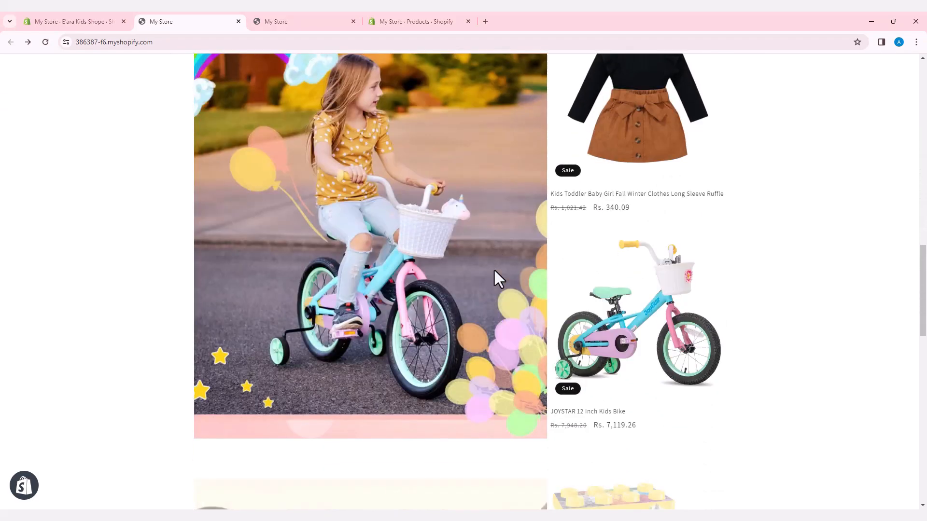
scroll(493, 268, "down", 10)
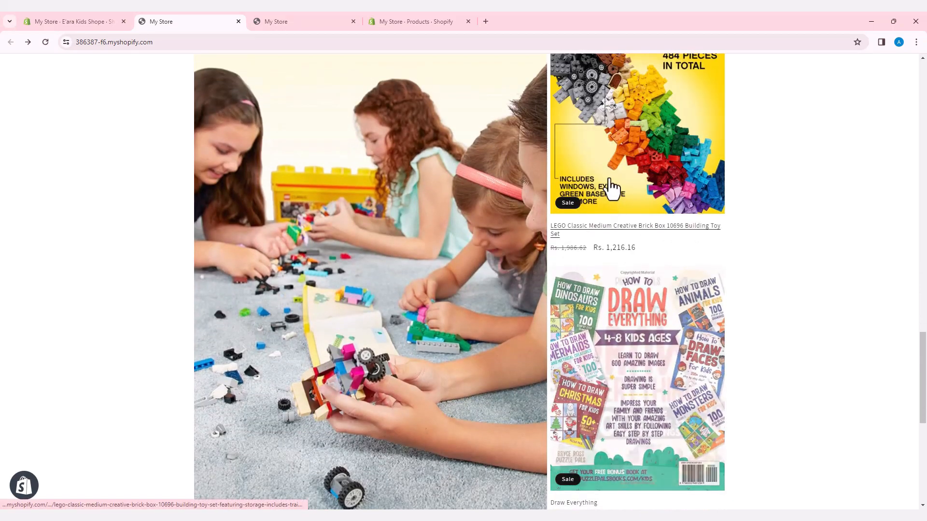
scroll(449, 368, "up", 4)
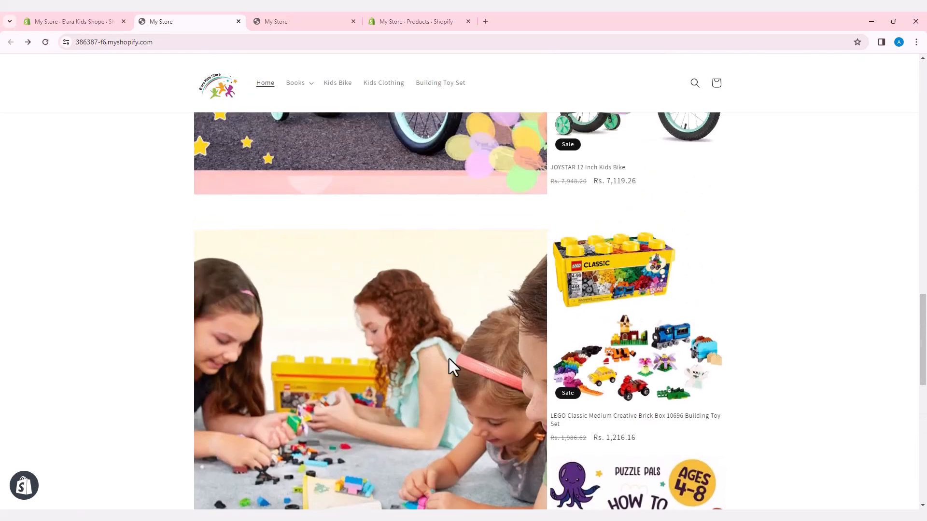
scroll(449, 358, "up", 3)
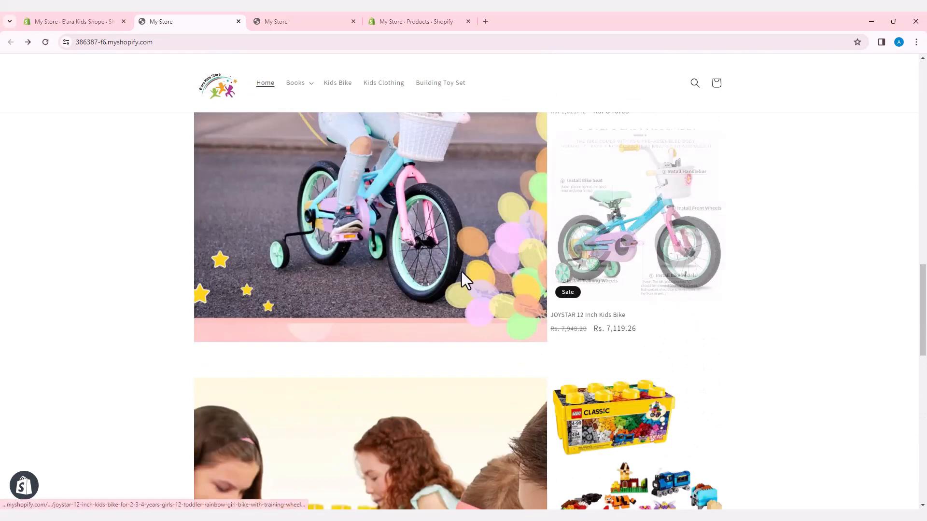
scroll(482, 272, "up", 4)
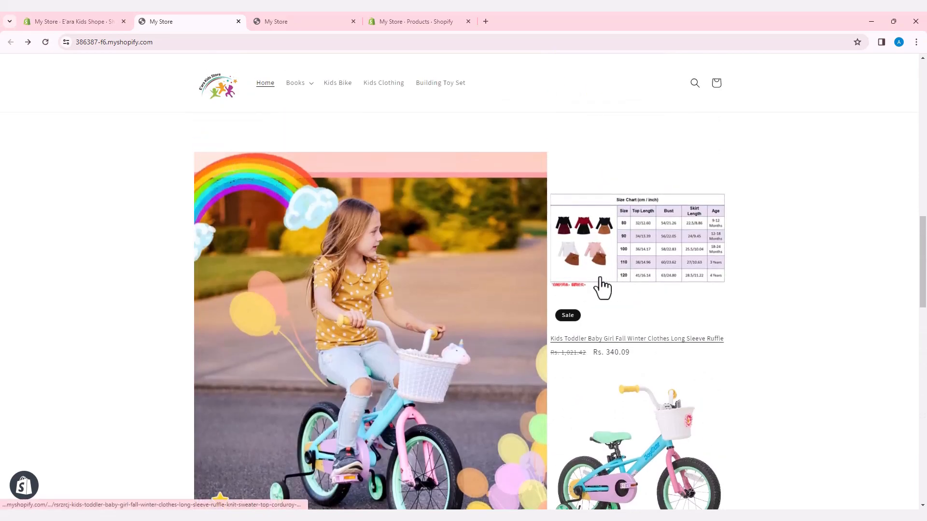
scroll(475, 306, "up", 4)
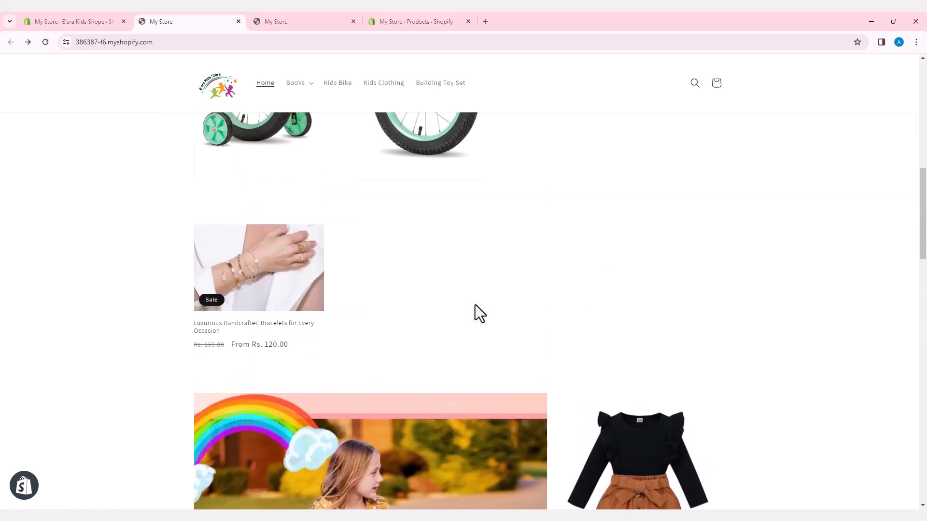
scroll(475, 305, "up", 10)
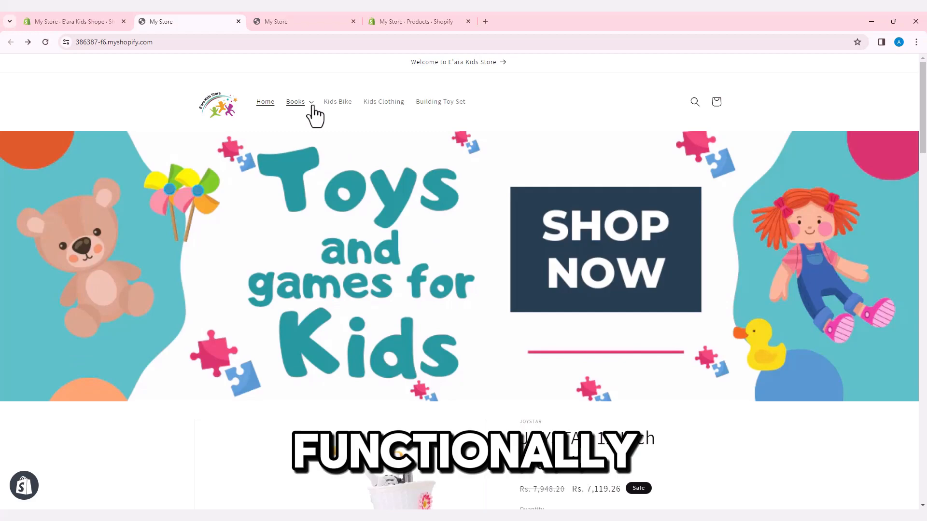
- Open the Draw Everything product from the Books submenu and review its images and details
left_click(314, 130)
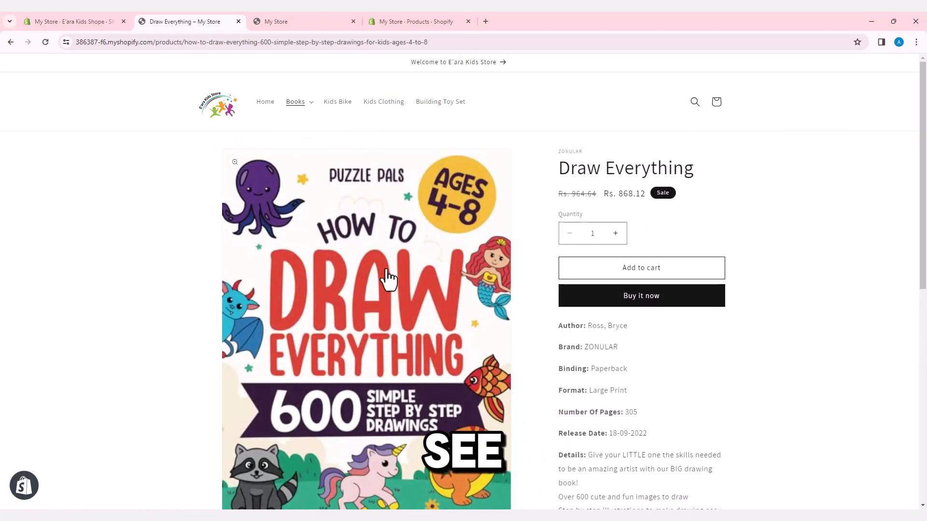
scroll(490, 346, "down", 6)
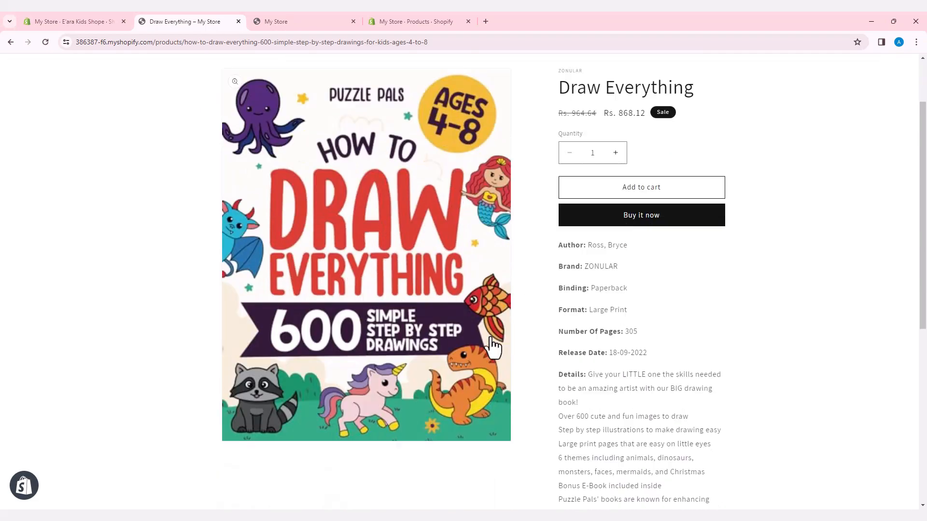
scroll(490, 337, "down", 2)
scroll(491, 337, "up", 9)
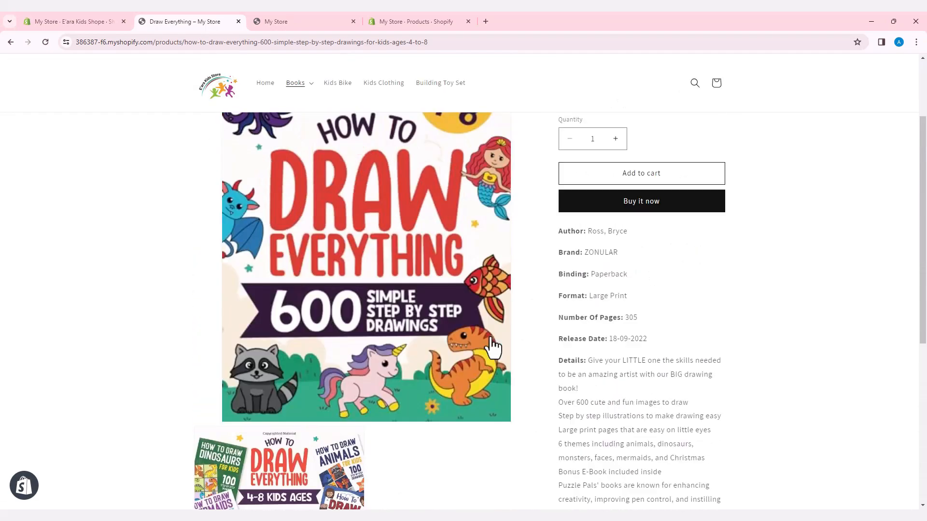
- Open the Benny Controls His Anger product from the Books submenu and review its images and full description
left_click(308, 102)
left_click(314, 144)
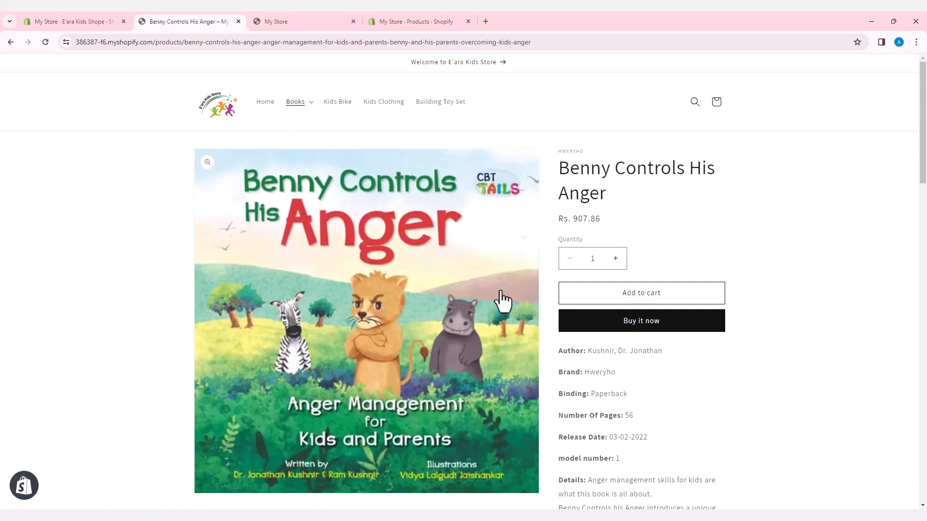
scroll(502, 302, "down", 9)
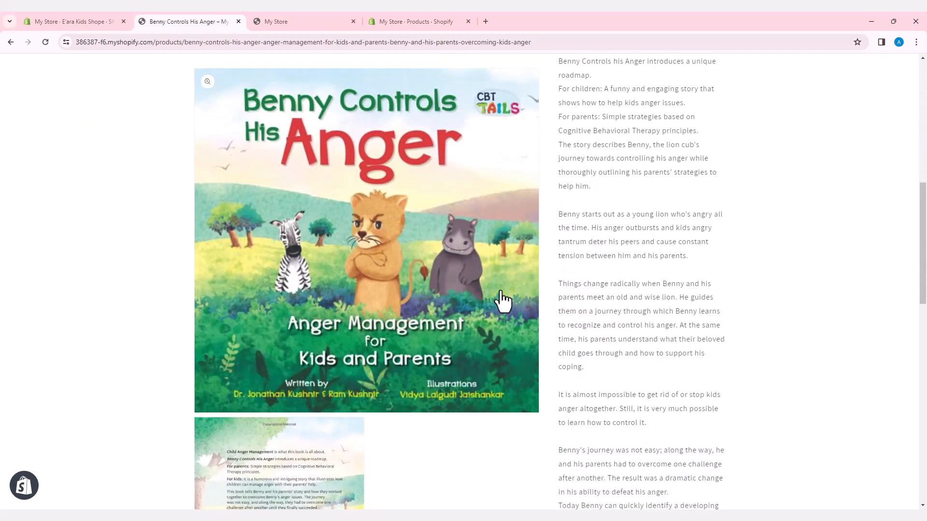
scroll(502, 302, "down", 15)
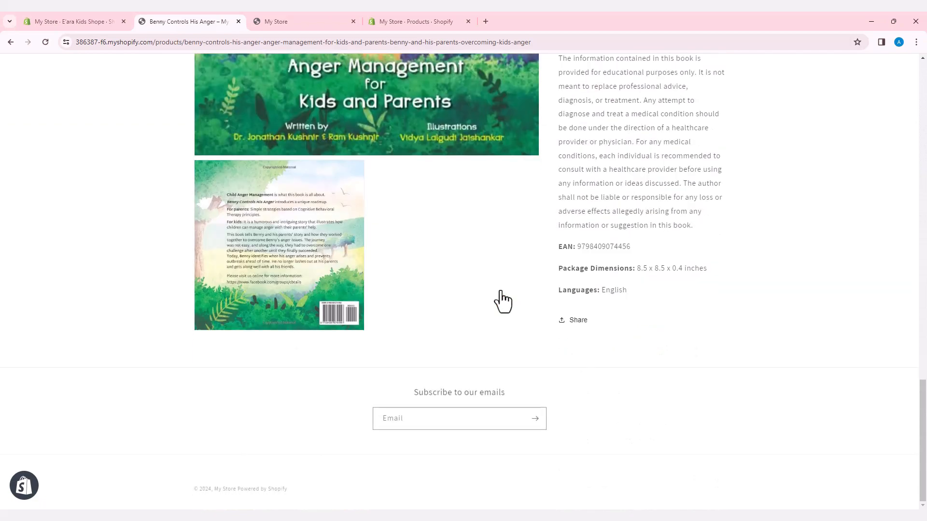
scroll(502, 302, "up", 15)
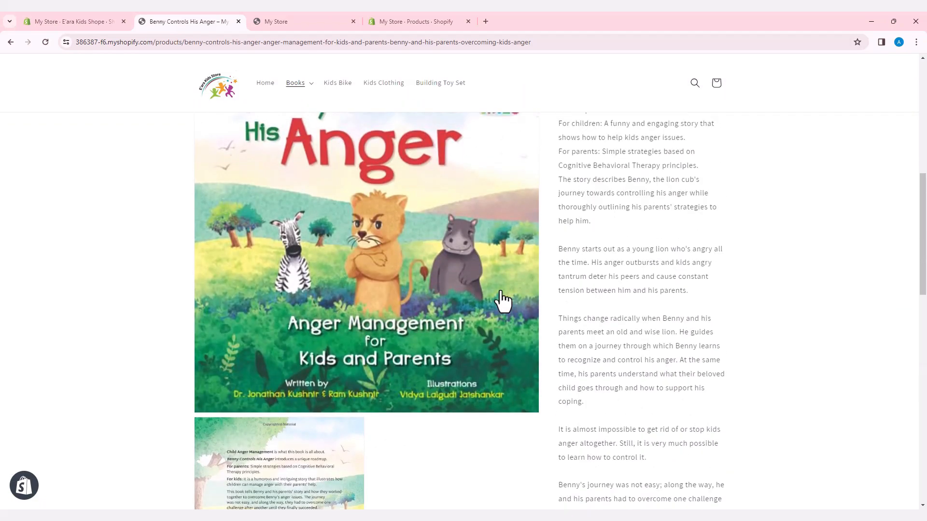
scroll(502, 302, "up", 3)
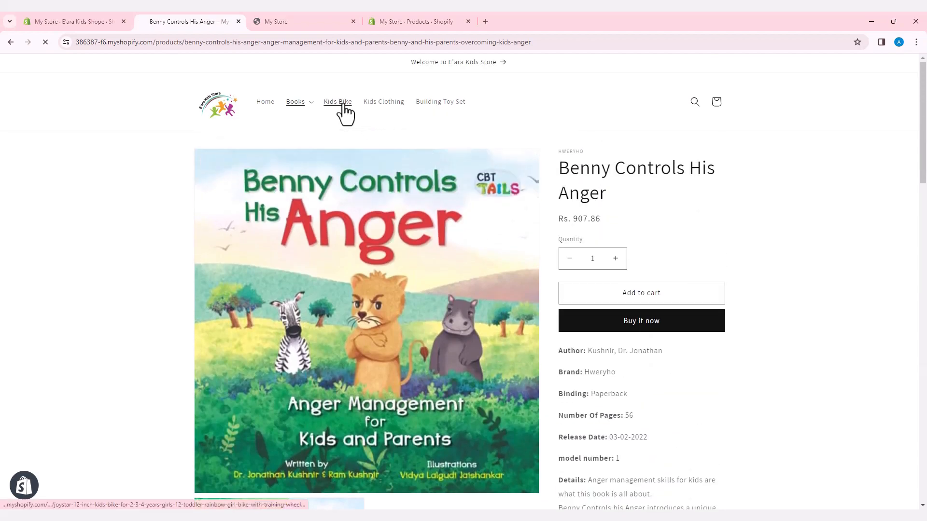
- Open the Kids Bike item of the navigation menu and review the product's images, sizing chart and description
left_click(344, 105)
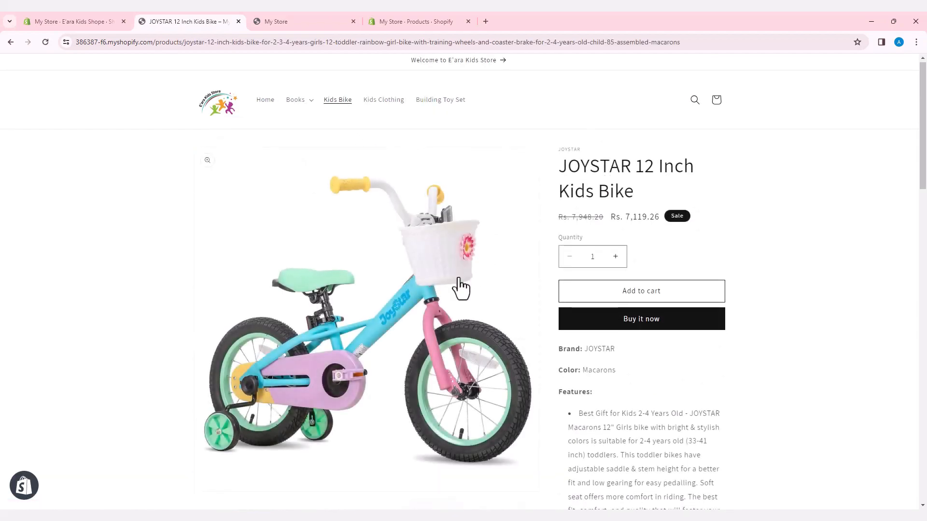
scroll(461, 288, "down", 10)
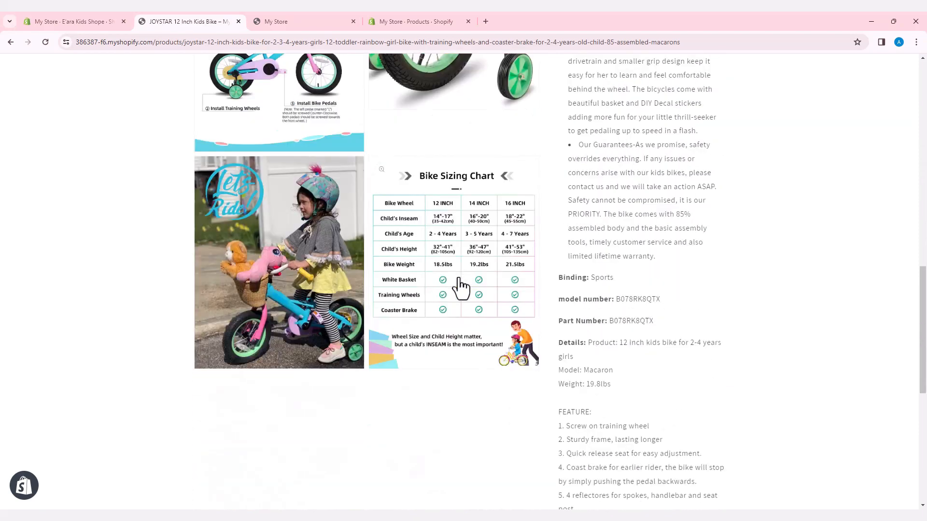
scroll(461, 288, "down", 8)
scroll(461, 288, "up", 18)
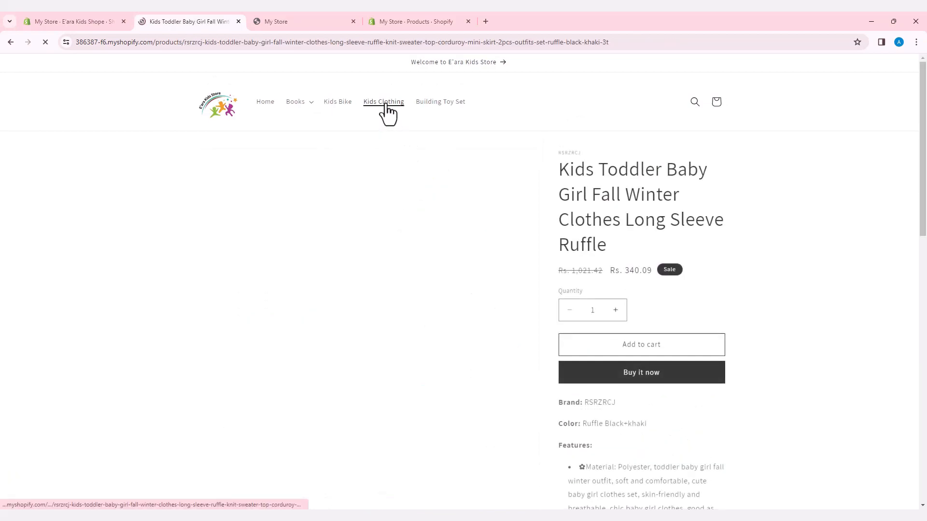
- Review the images and description on the Kids Clothing item's product page
scroll(447, 251, "down", 7)
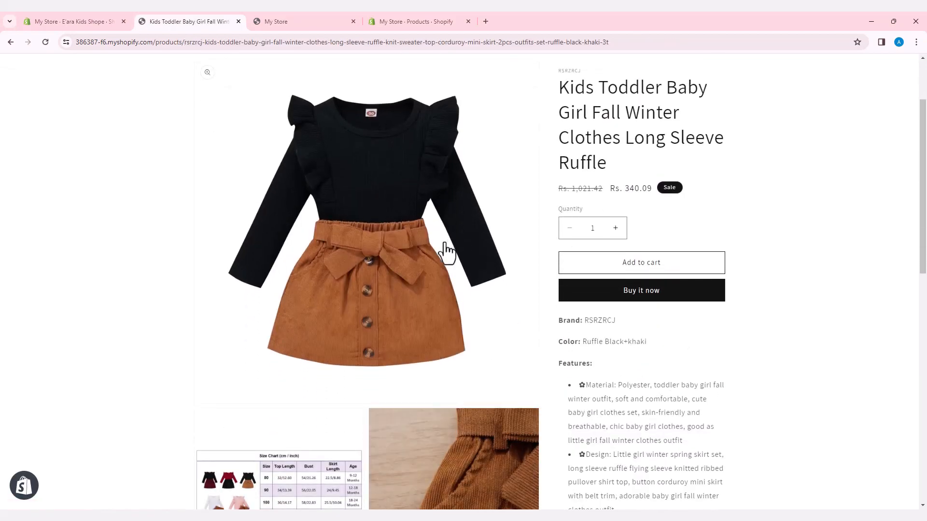
scroll(446, 251, "down", 5)
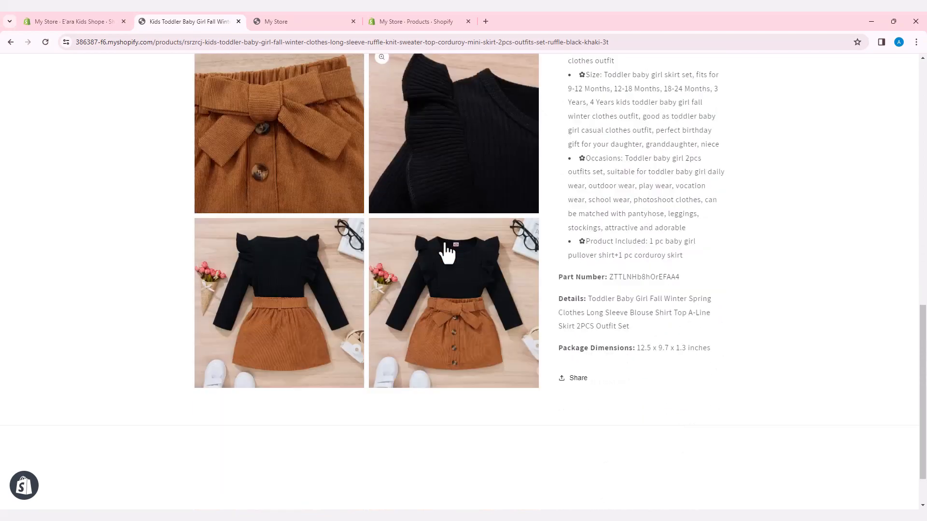
scroll(447, 251, "up", 12)
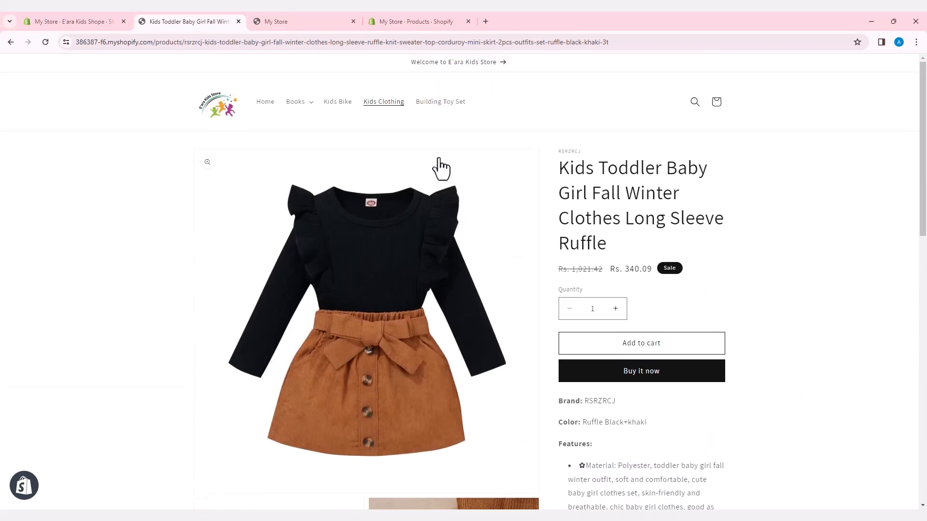
- Open the Building Toy Set item of the navigation menu, review the LEGO product's images and description, and return to the home page
left_click(434, 107)
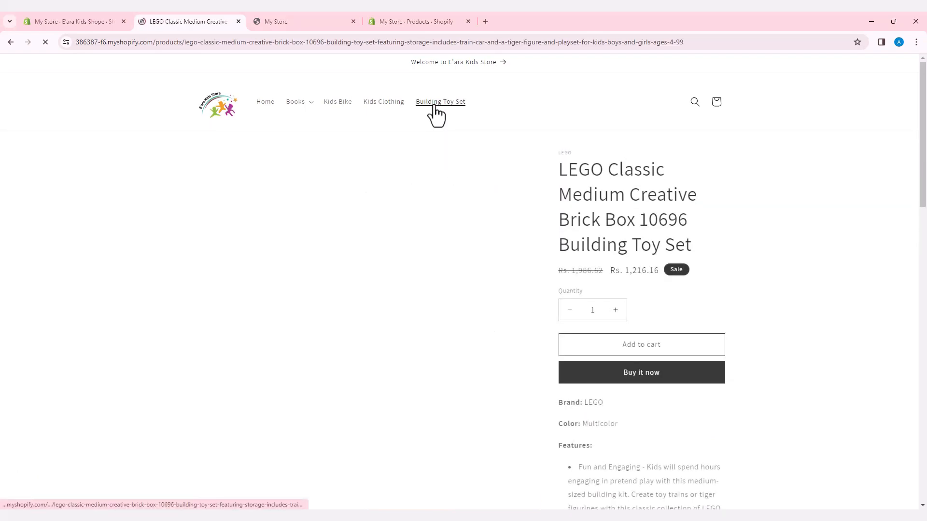
scroll(448, 273, "down", 4)
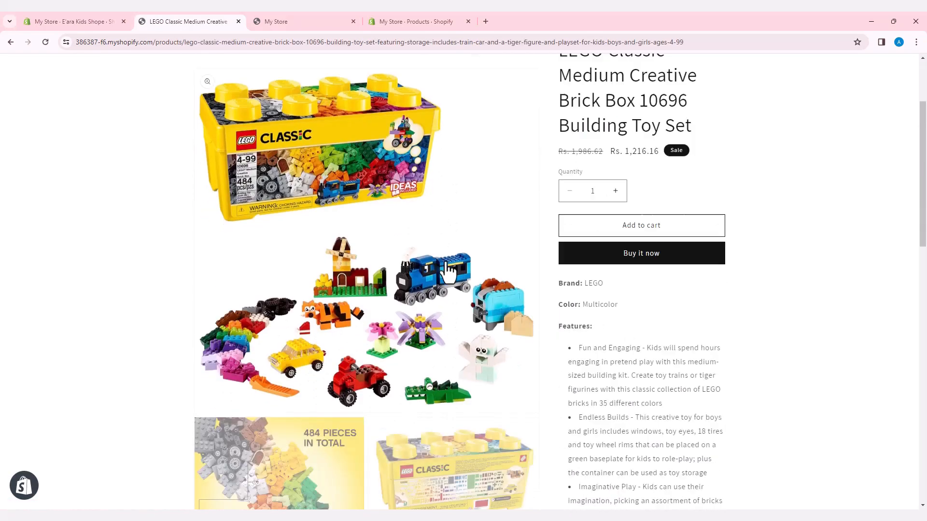
scroll(448, 272, "down", 9)
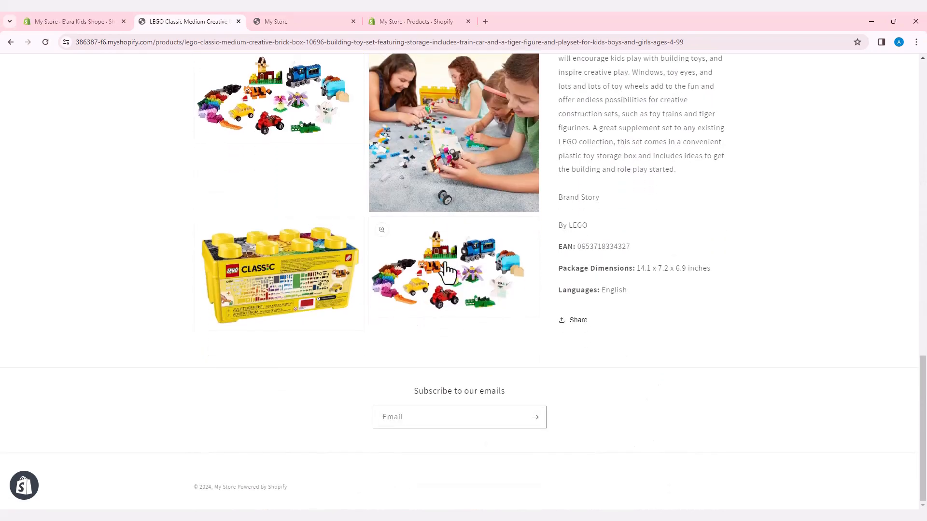
scroll(448, 273, "up", 15)
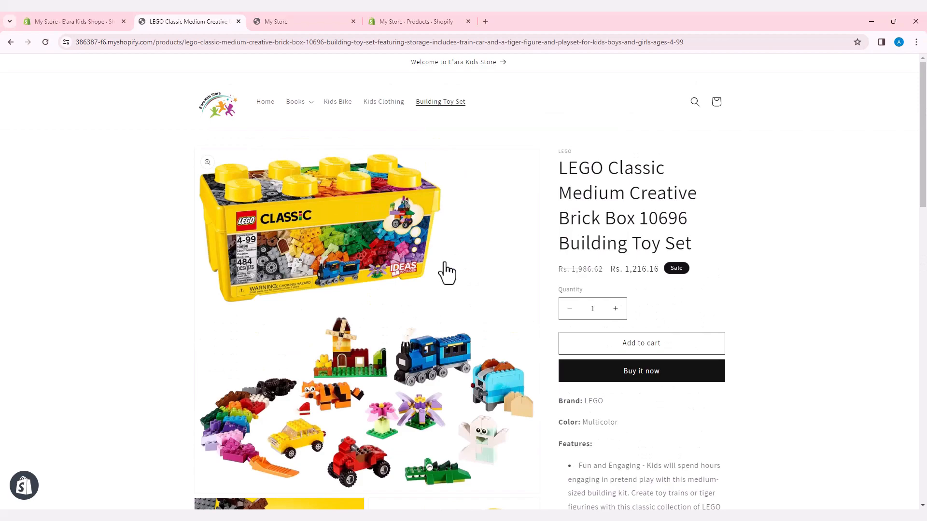
left_click(262, 104)
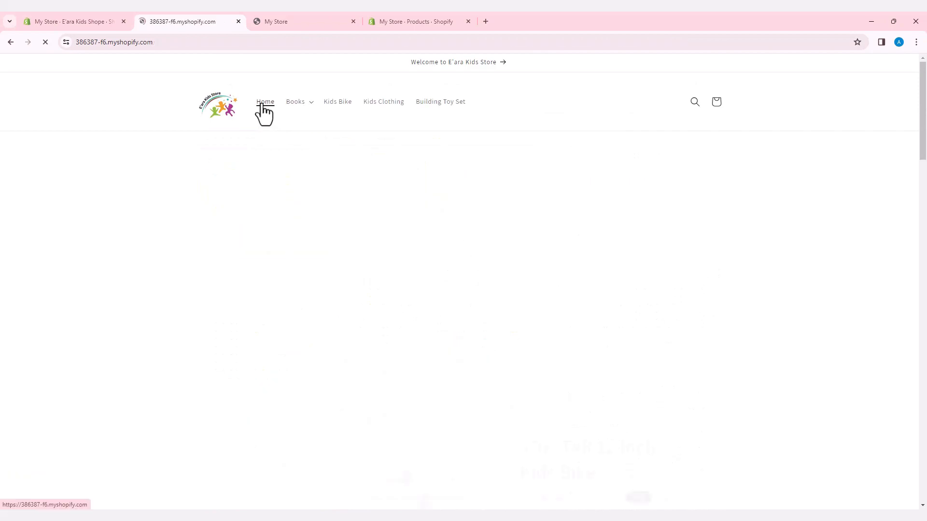